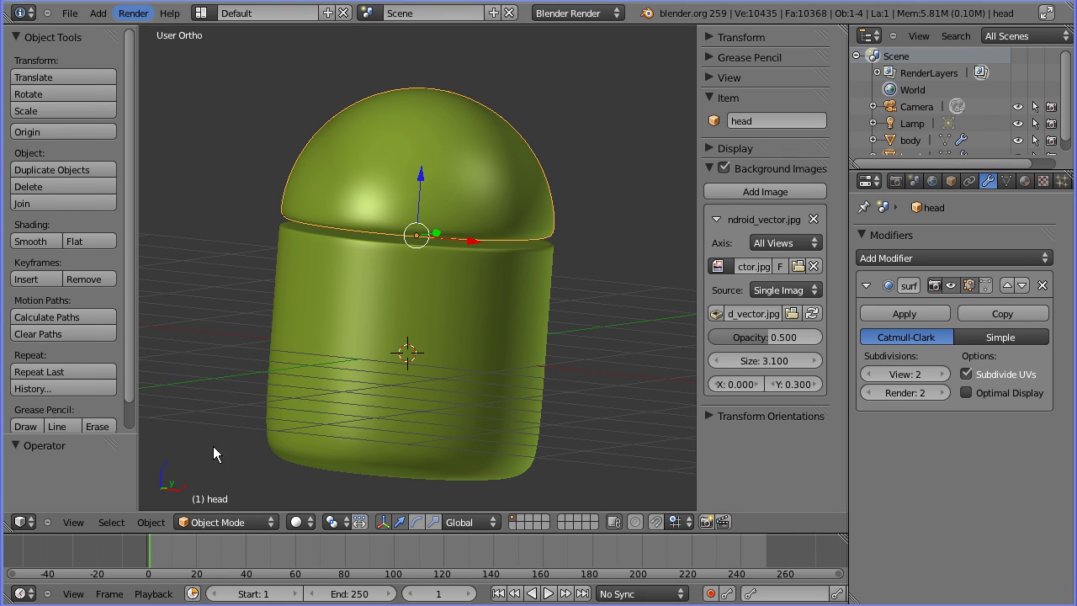
Switch to the front view and hide the body object so the leg shapes of the background image are exposed
left_click(70, 524)
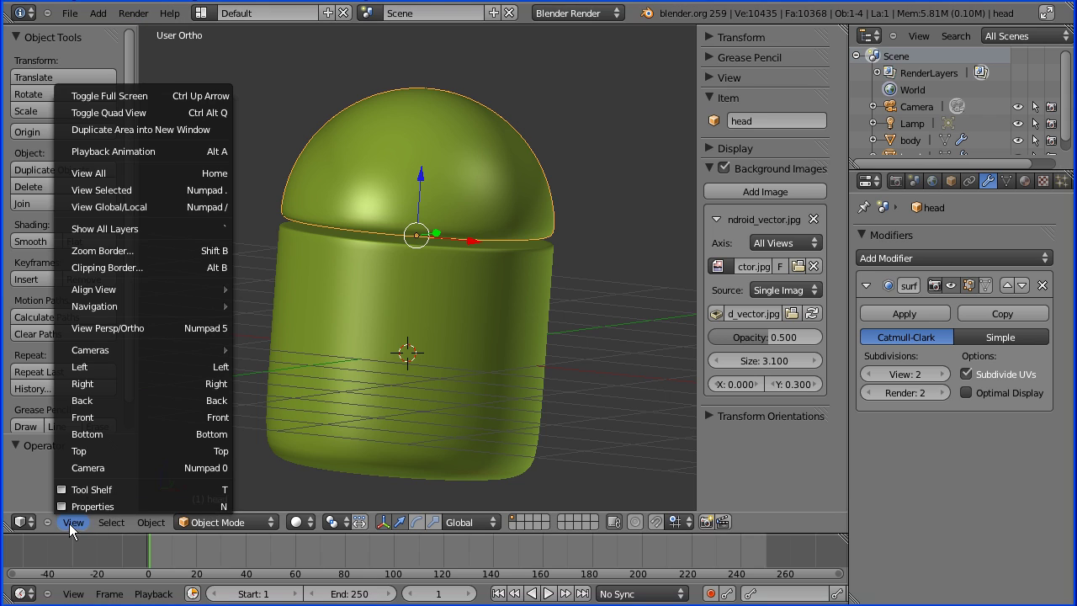
left_click(153, 418)
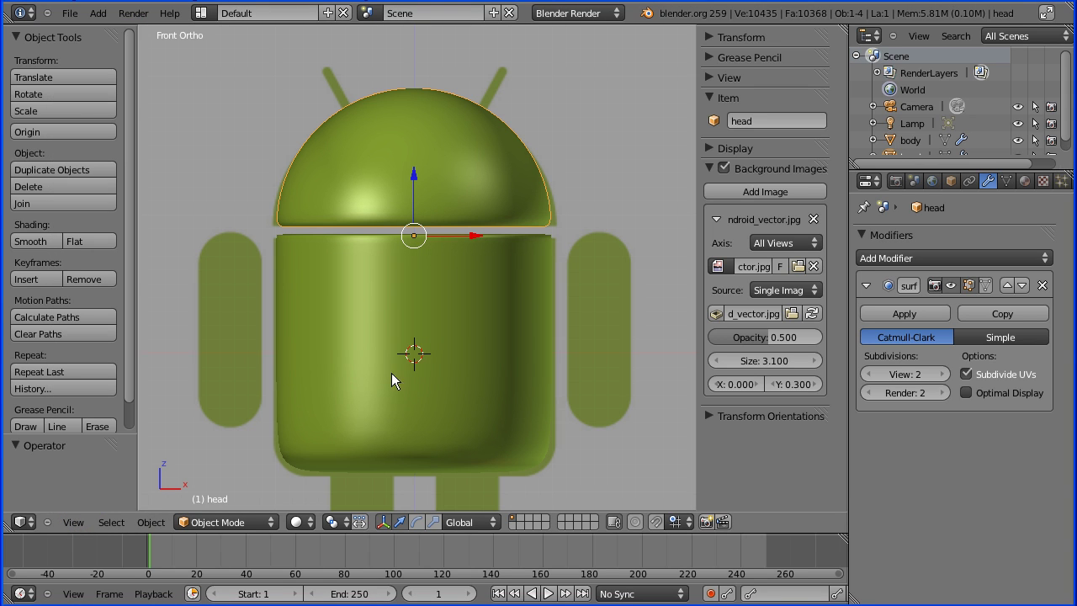
middle_click_drag(423, 417, 424, 260, "shift")
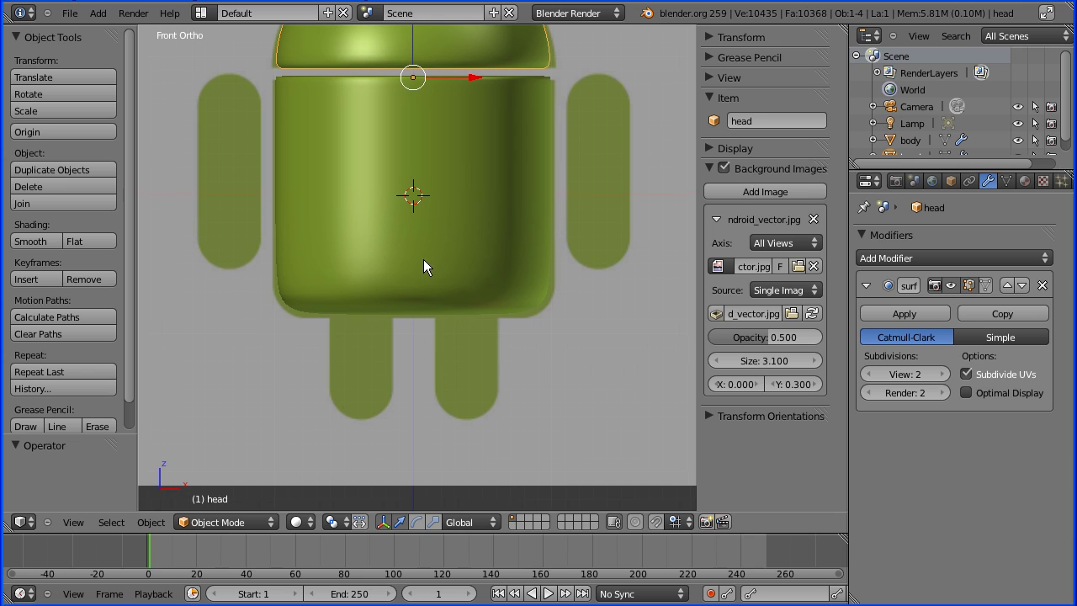
left_click(1018, 140)
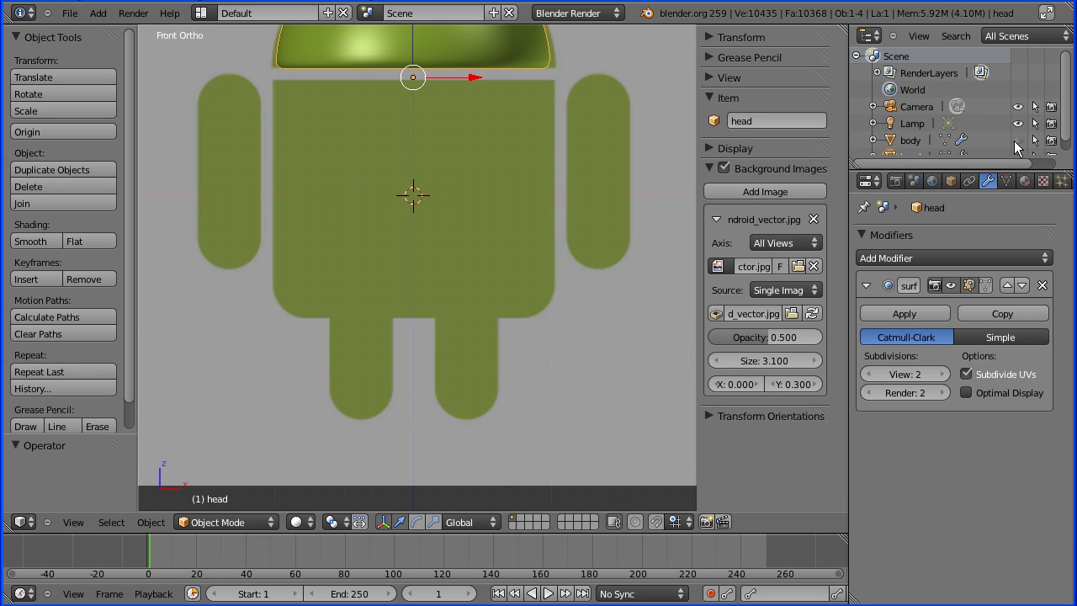
Add a UV sphere to the scene and scale it down to about 0.27
left_click(99, 13)
mouse_move(114, 32)
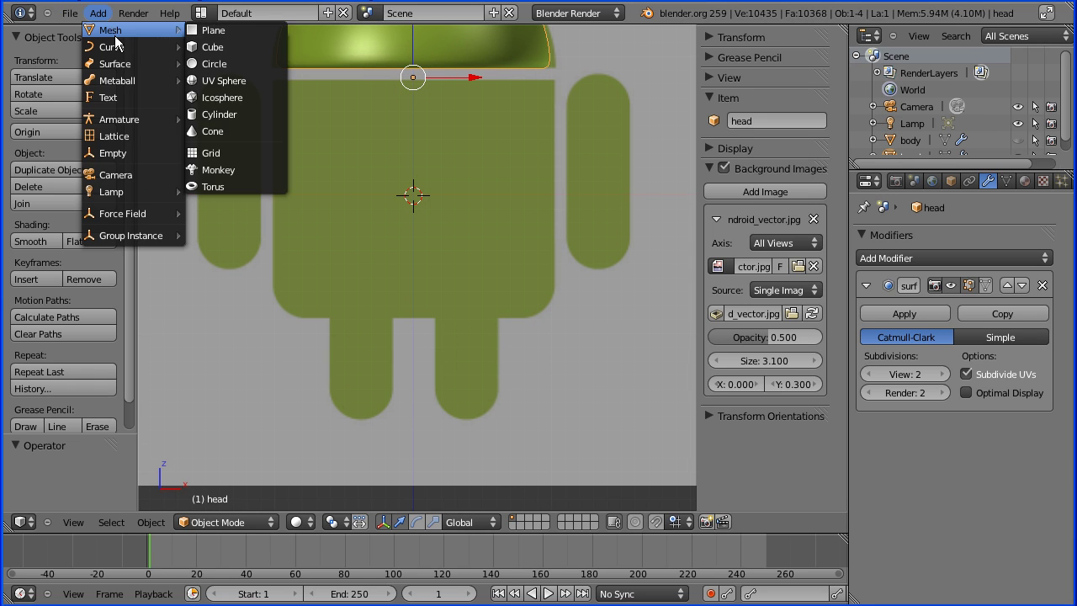
left_click(271, 77)
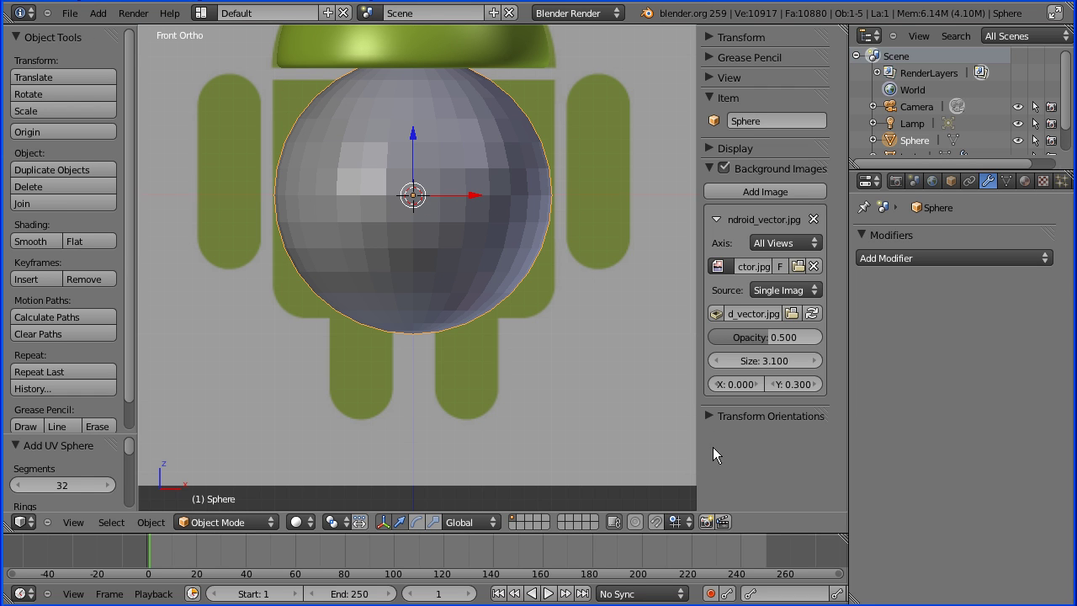
key("s")
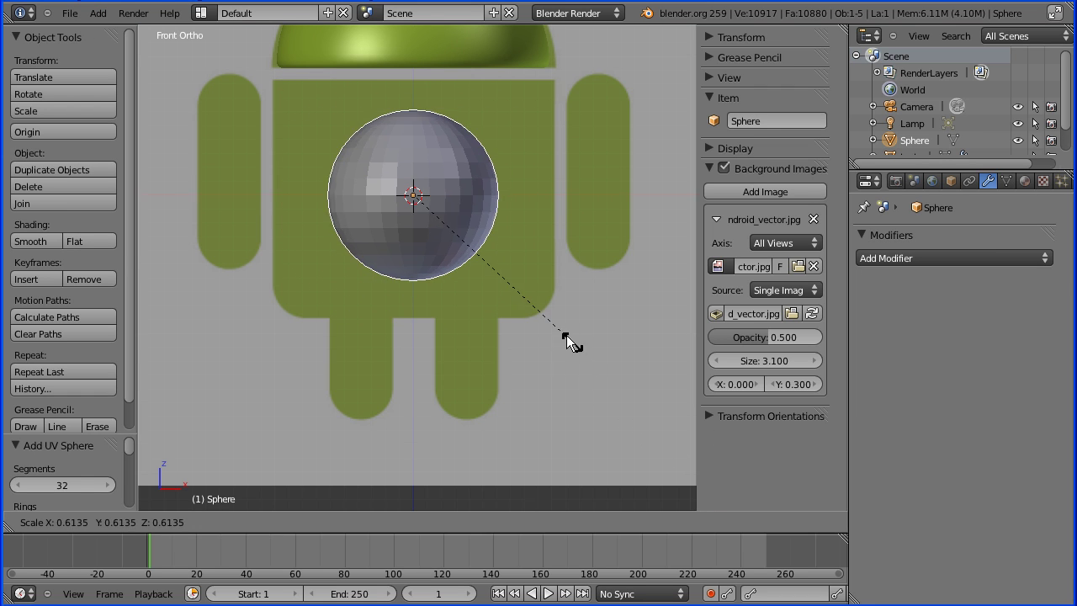
left_click(480, 264)
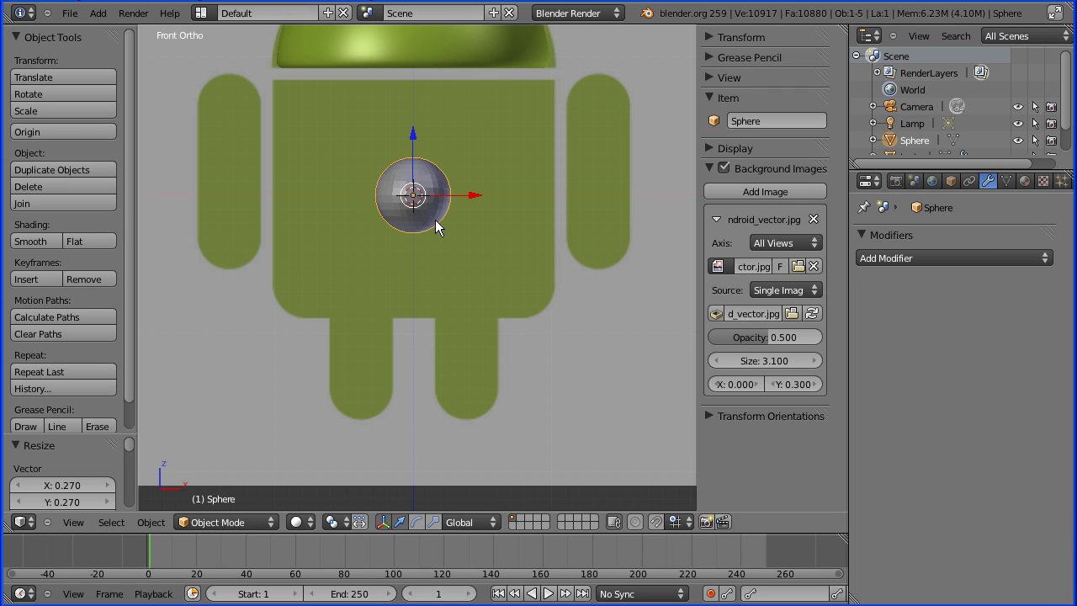
Move the sphere onto the rounded end of the reference's right-hand leg and scale it by about 0.842 to match the leg's width
key("g")
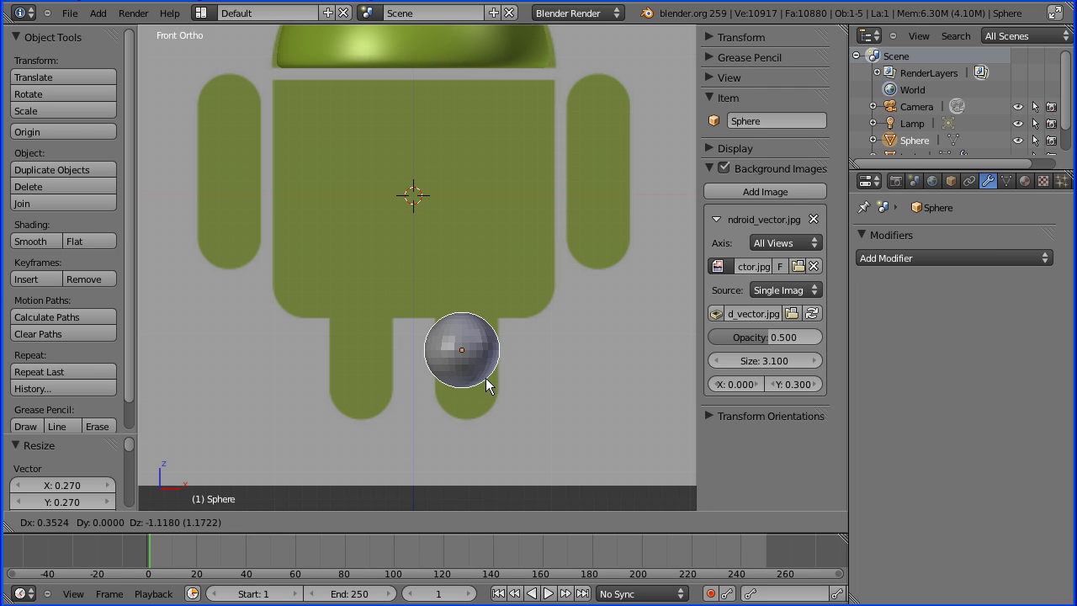
left_click(494, 404)
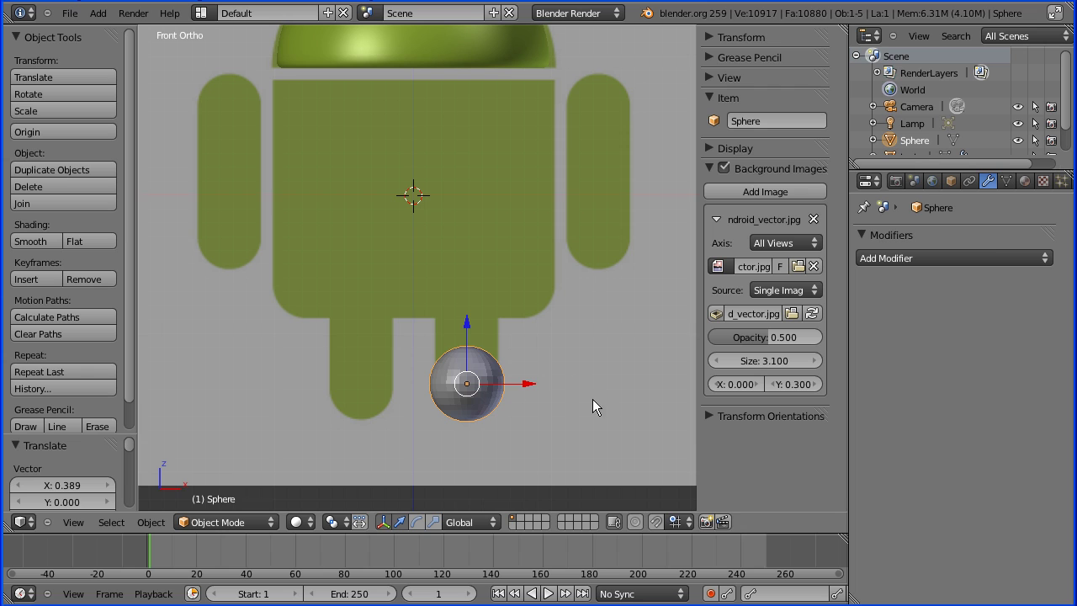
middle_click_drag(593, 404, 543, 283, "shift")
scroll(540, 282, "up", 6)
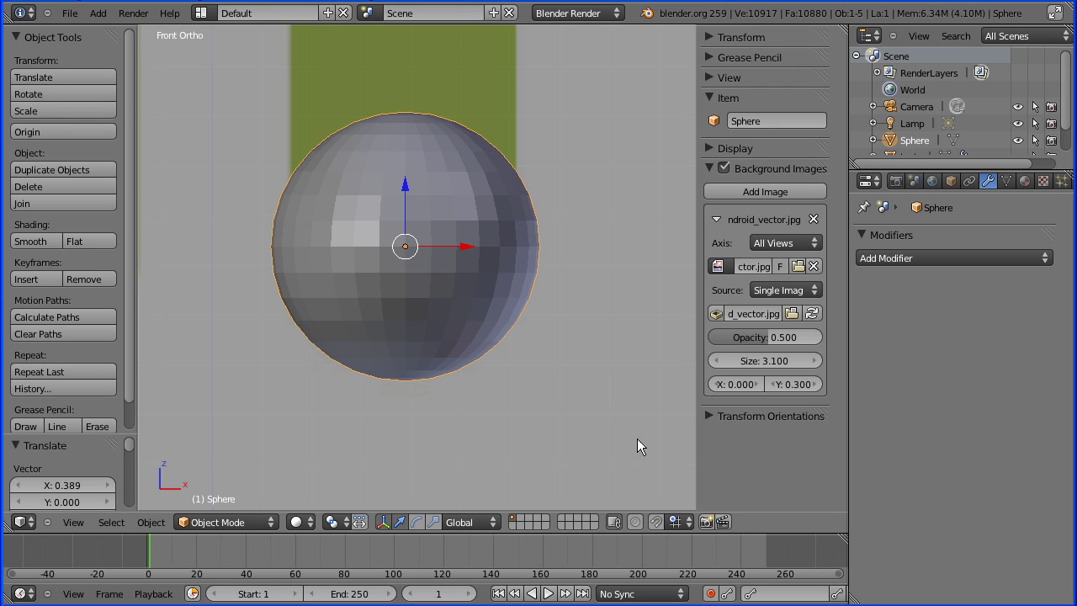
key("s")
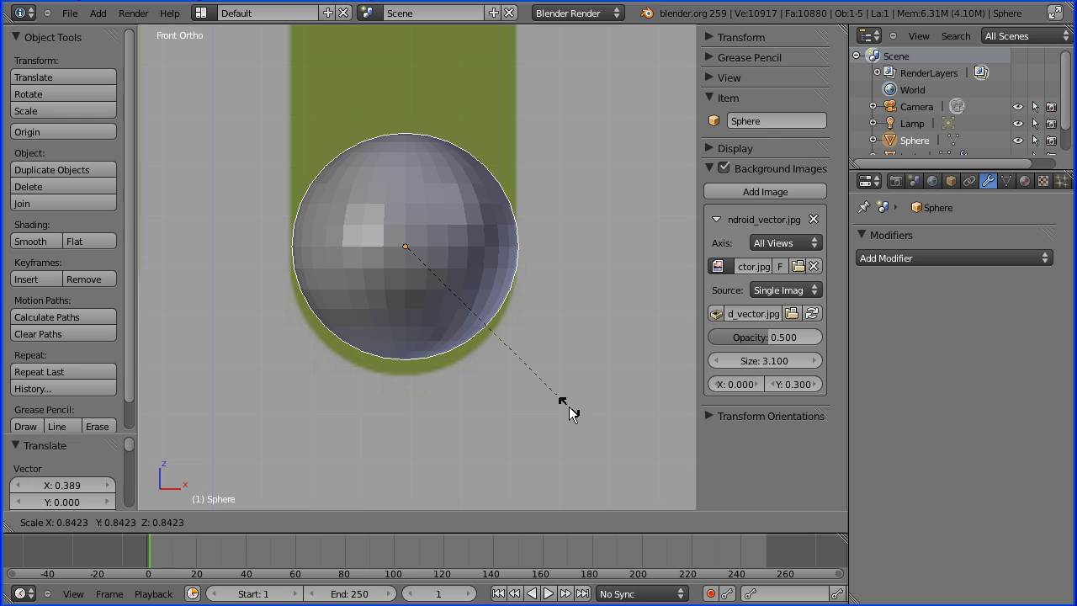
left_click(569, 413)
key("g")
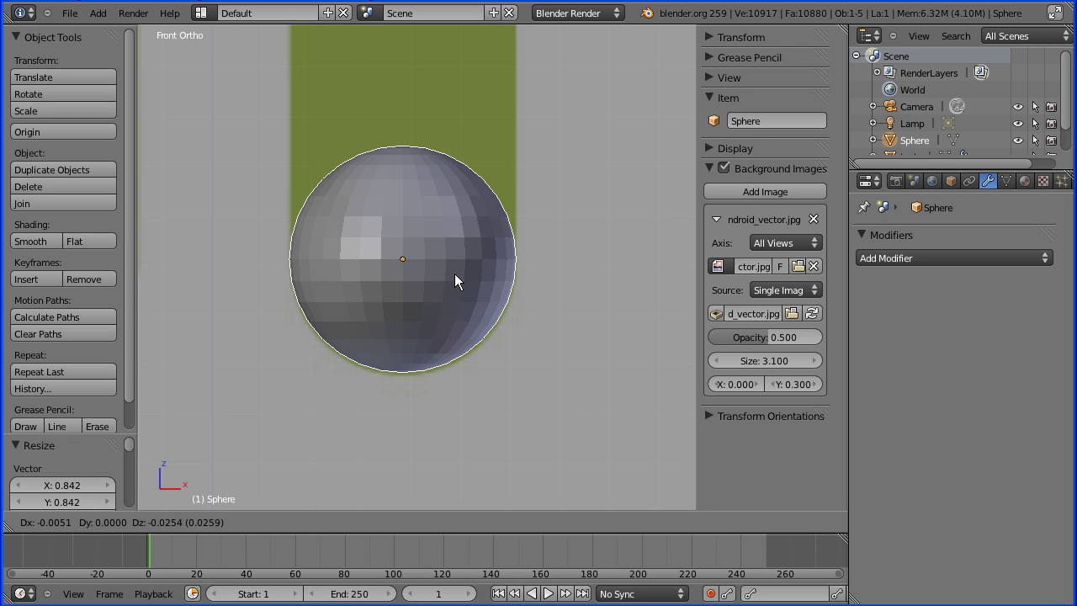
left_click(455, 274)
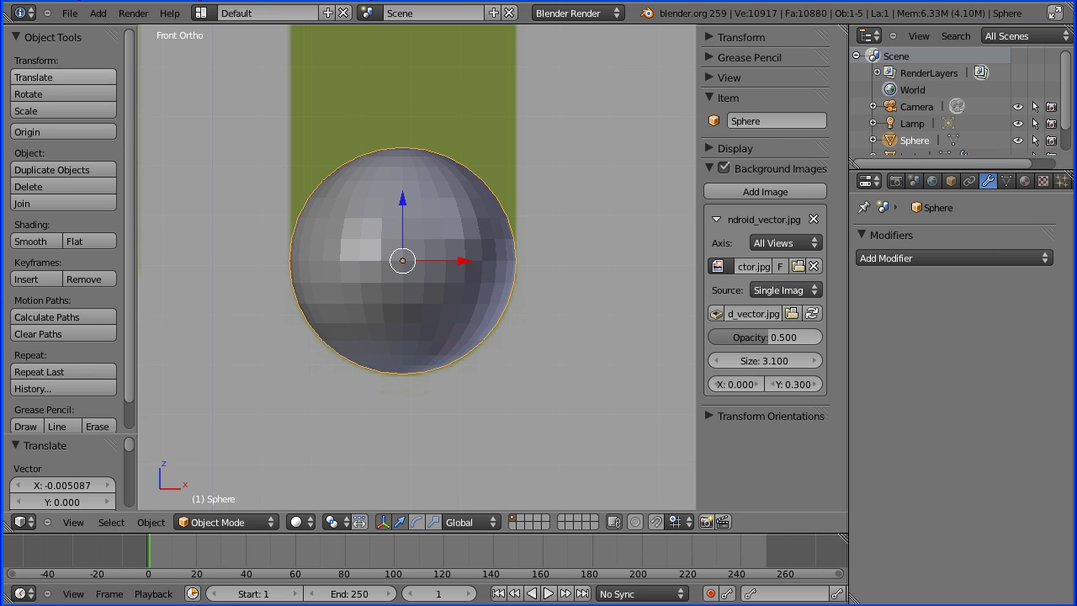
In Edit Mode, delete the vertices of the sphere's upper half, leaving the lower hemisphere
left_click(235, 523)
left_click(242, 489)
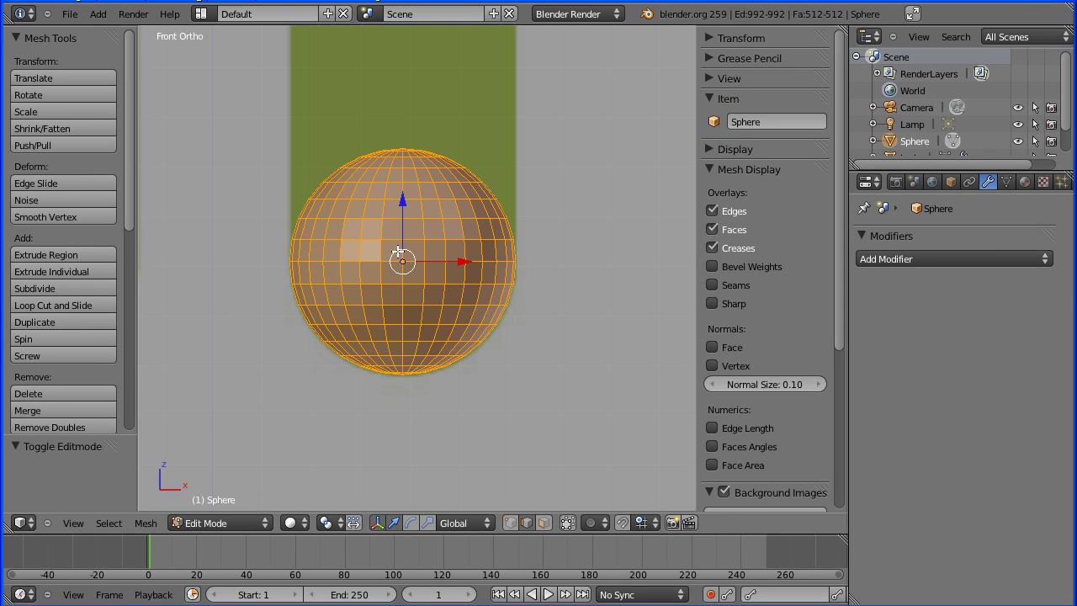
right_click(431, 200)
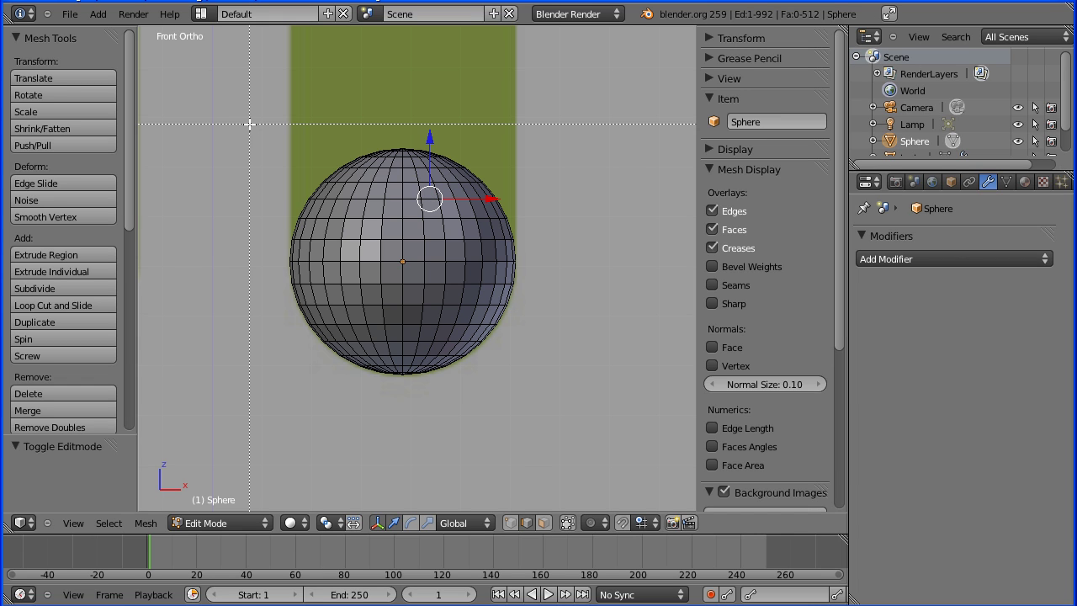
left_click_drag(250, 123, 542, 246)
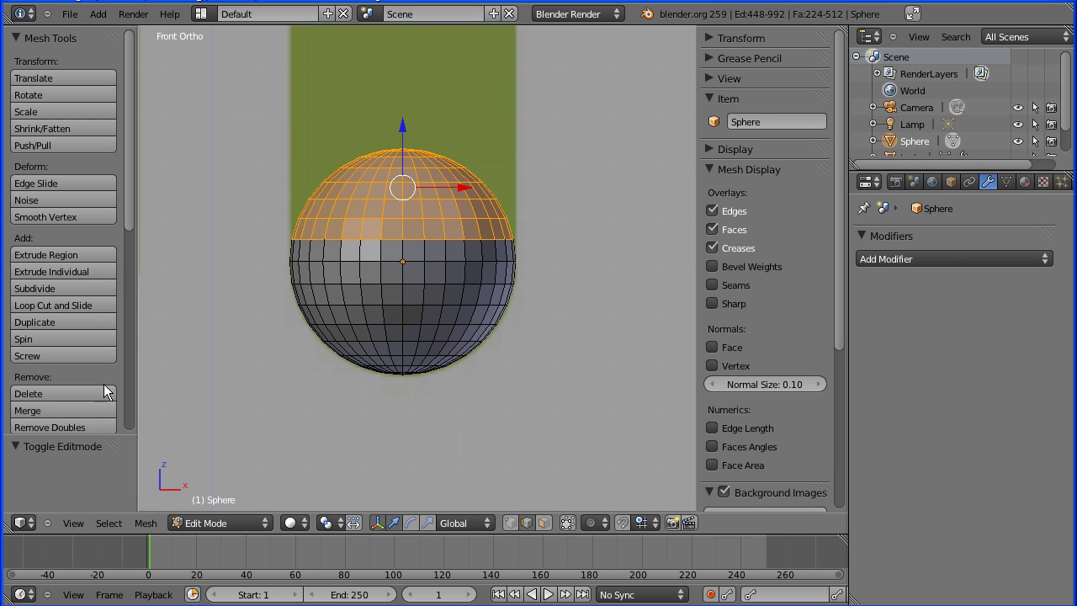
left_click(64, 393)
left_click(105, 393)
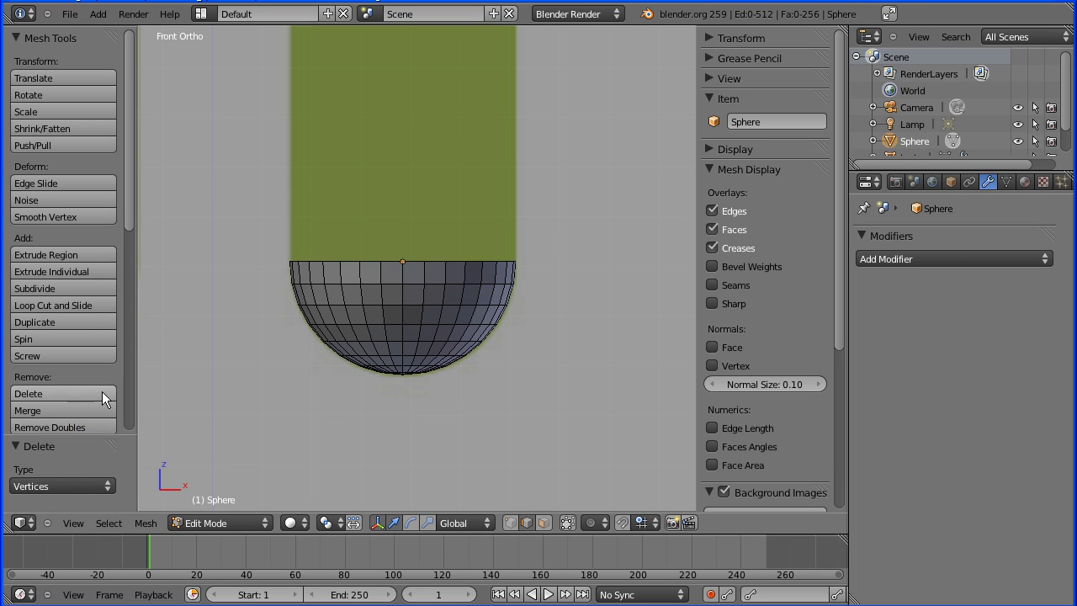
Extrude the hemisphere's open edge loop upward about 0.92 along the Z axis, past the body's lower edge
scroll(450, 201, "down", 2)
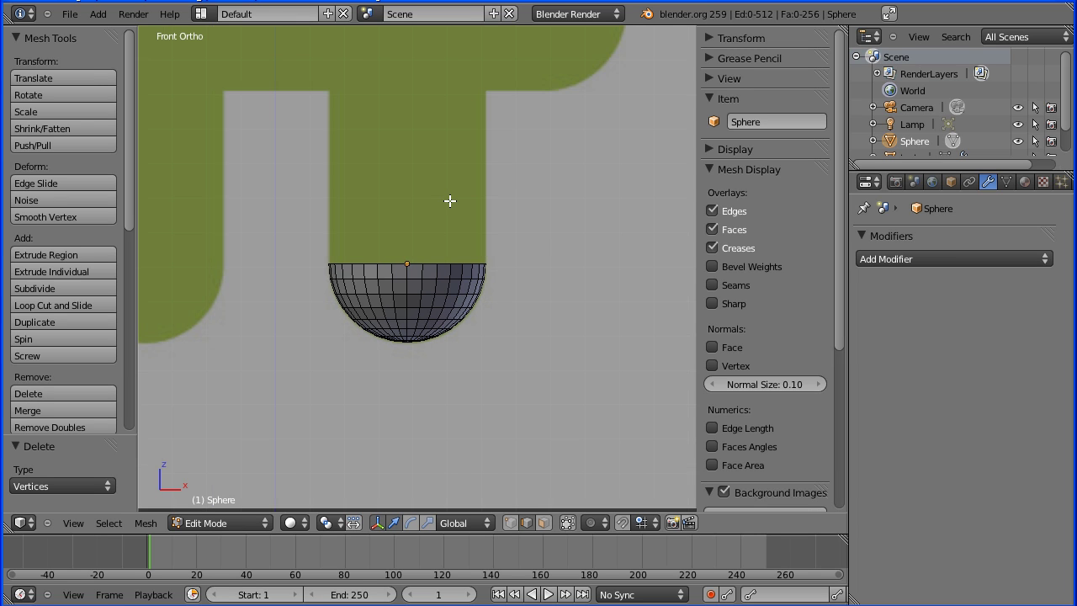
scroll(449, 202, "down", 1)
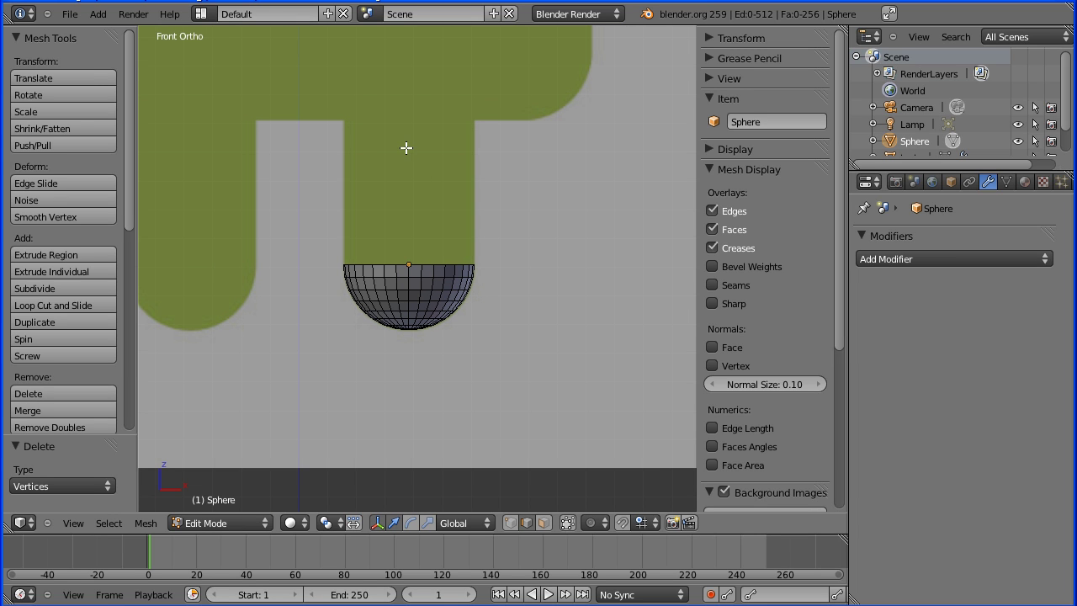
middle_click_drag(404, 127, 435, 273, "shift")
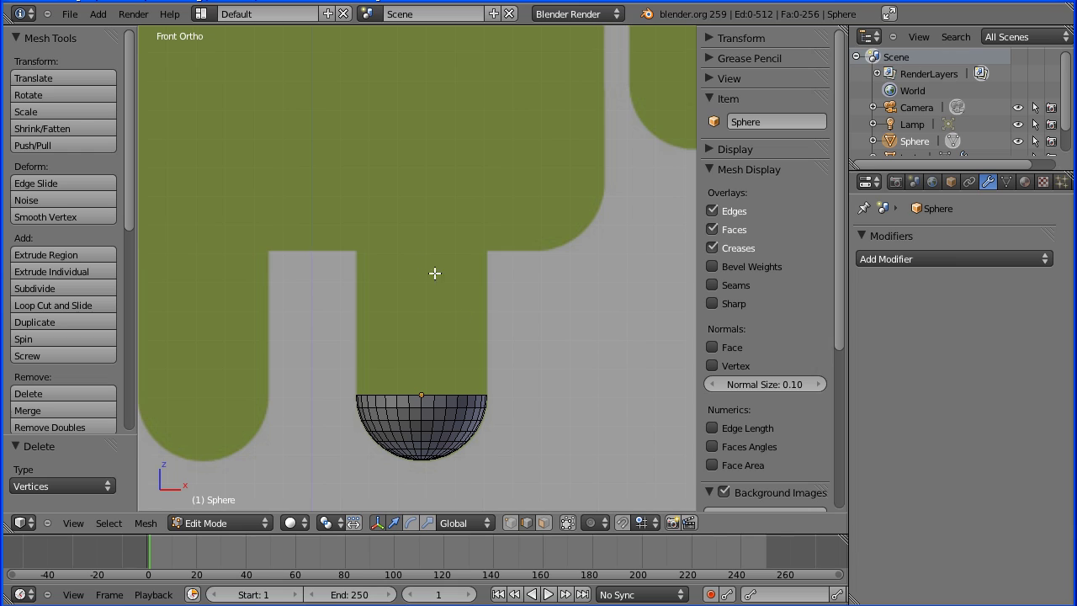
right_click(450, 396, "alt")
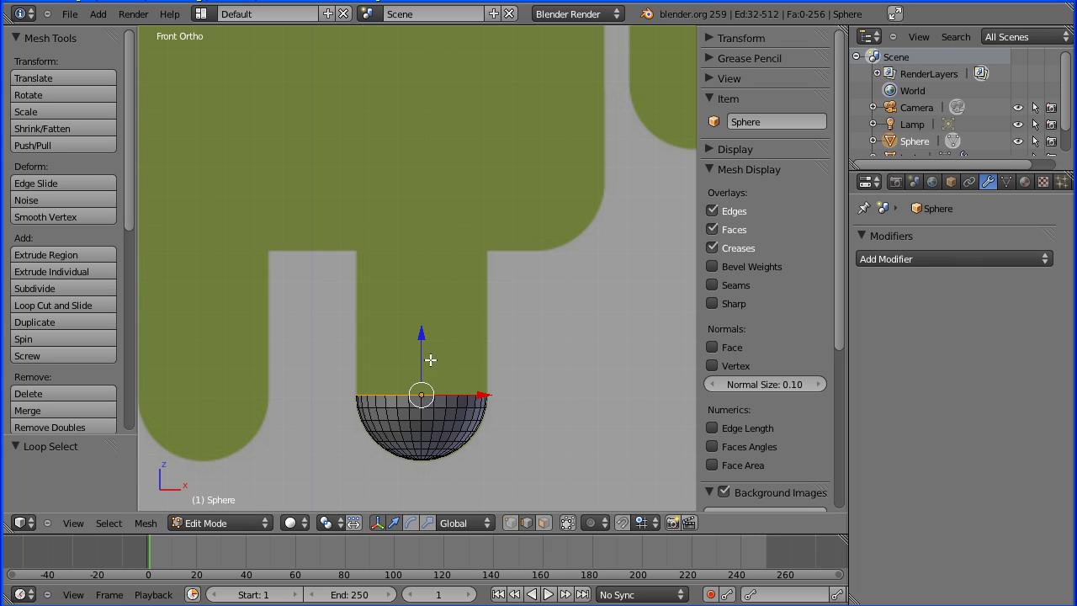
key("e")
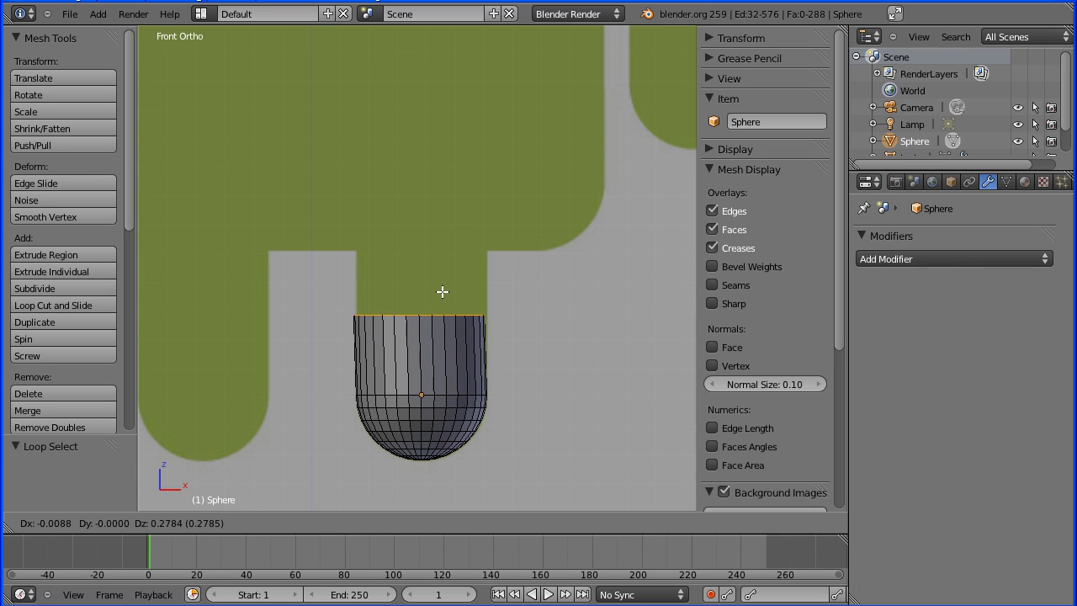
key("z")
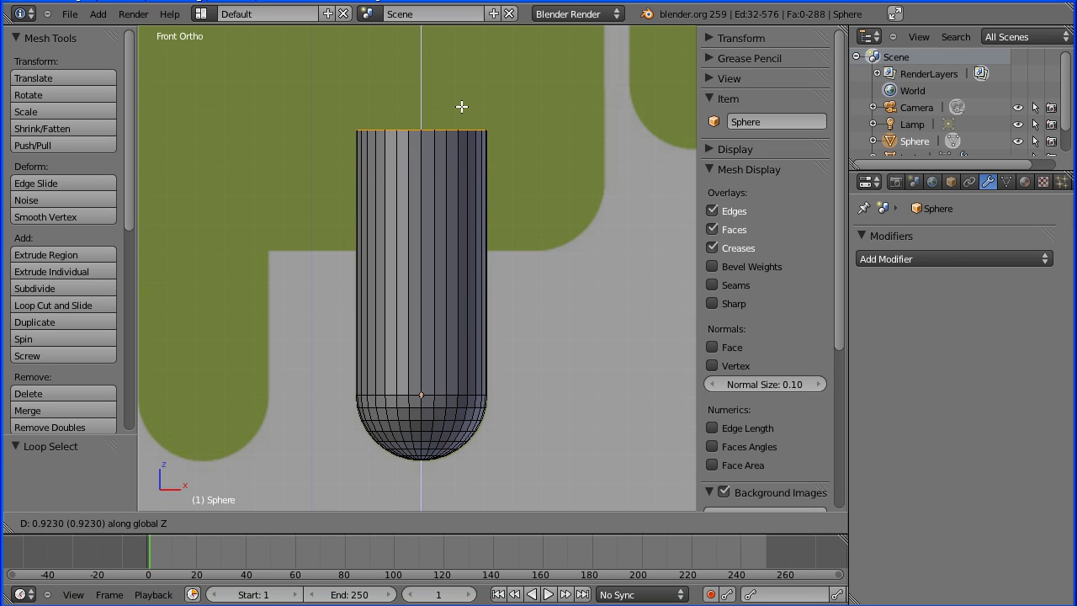
left_click(461, 106)
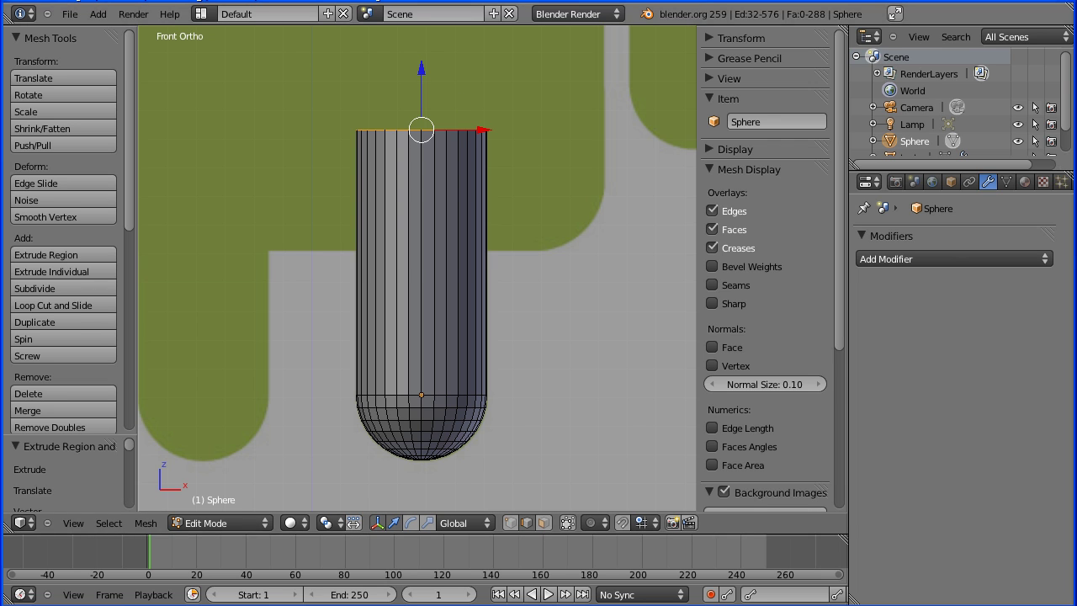
Return the leg to Object Mode and apply smooth shading to it
key("Tab")
key("Tab")
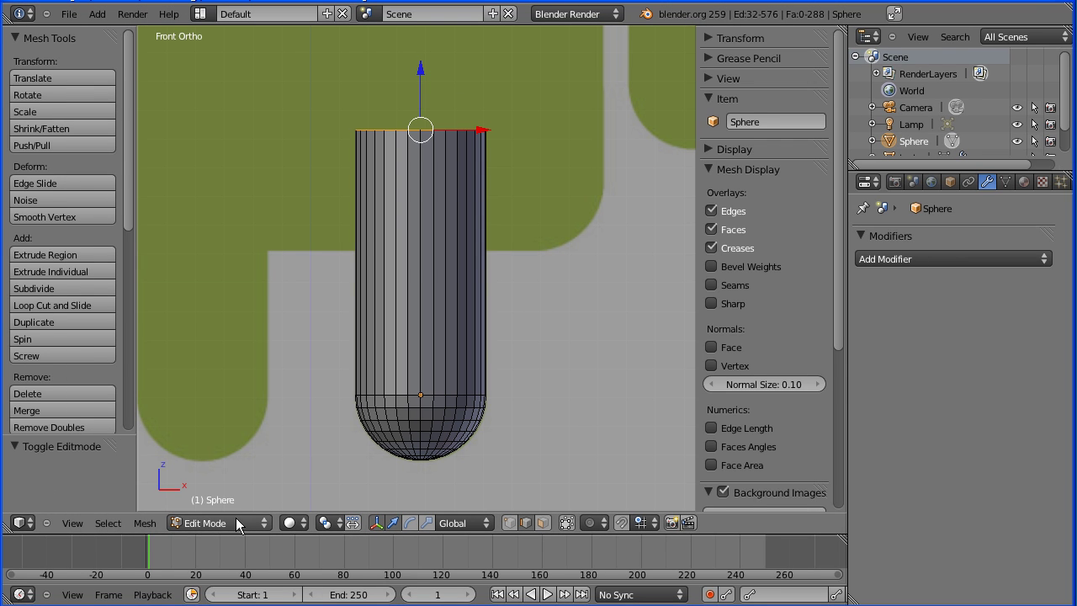
left_click(237, 520)
left_click(239, 507)
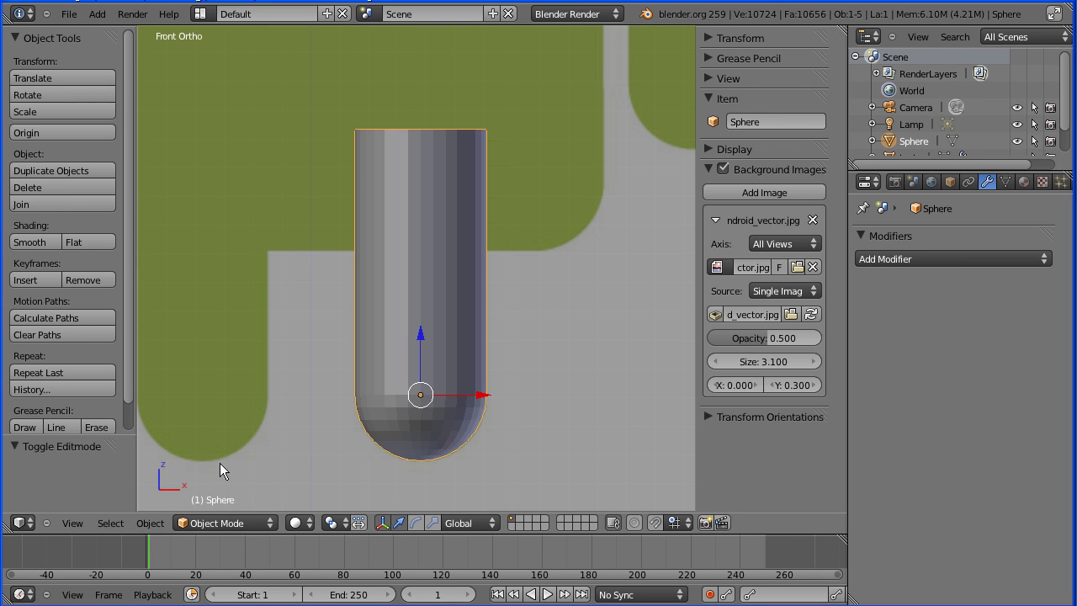
left_click(52, 241)
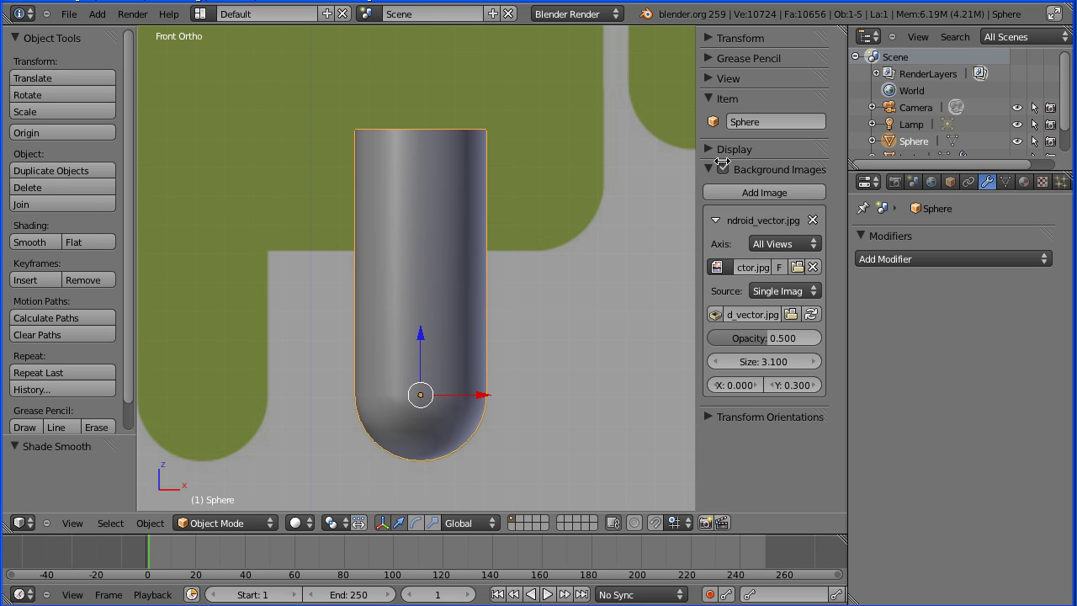
Assign the existing android material to the leg
left_click(1024, 181)
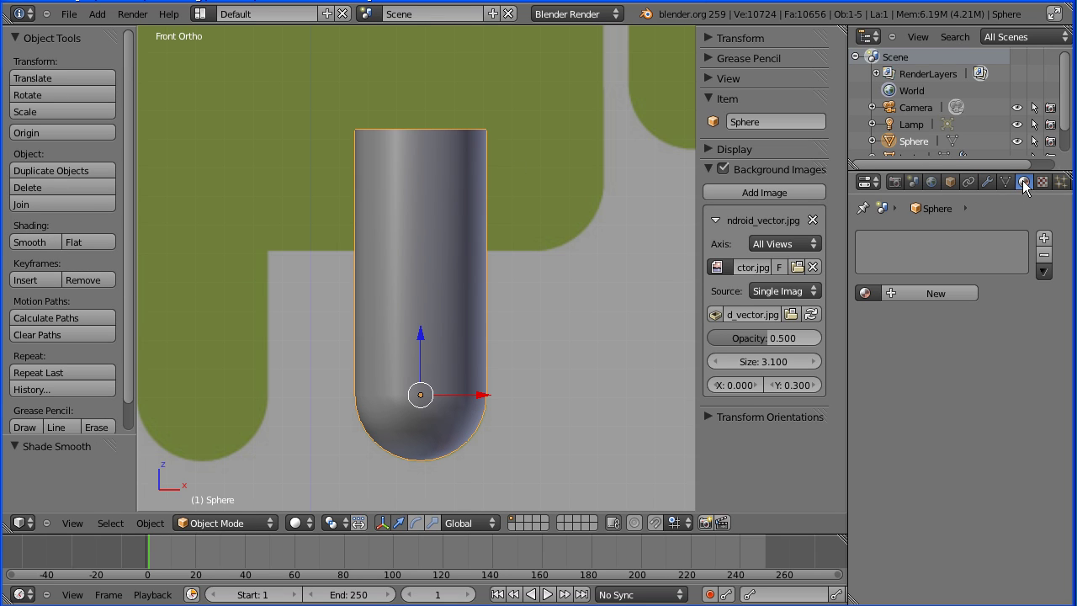
left_click(874, 293)
left_click(907, 315)
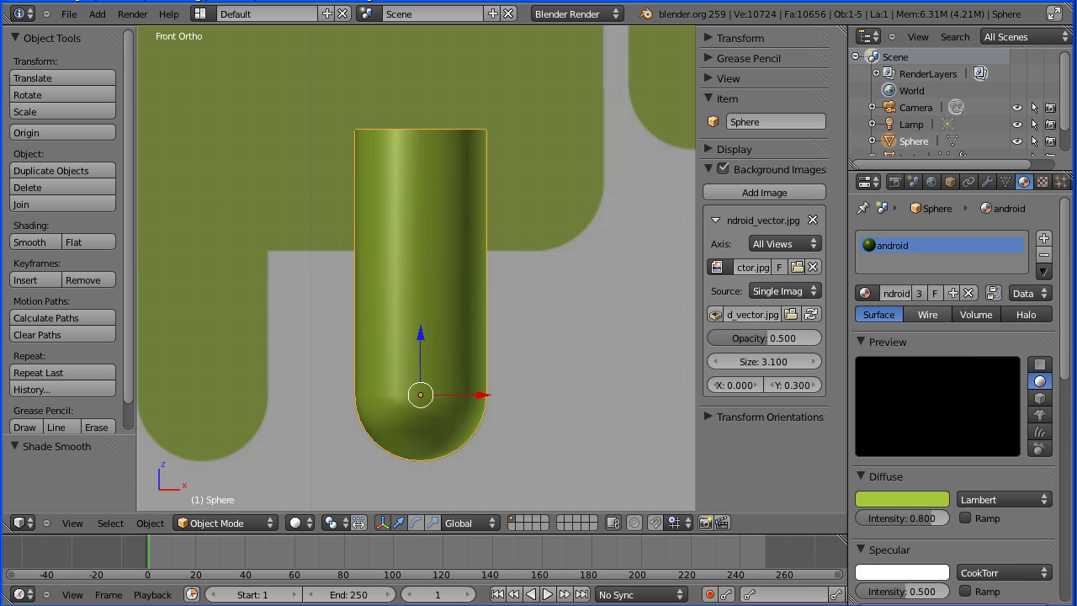
Rename the leg object as leg_L
left_click(950, 182)
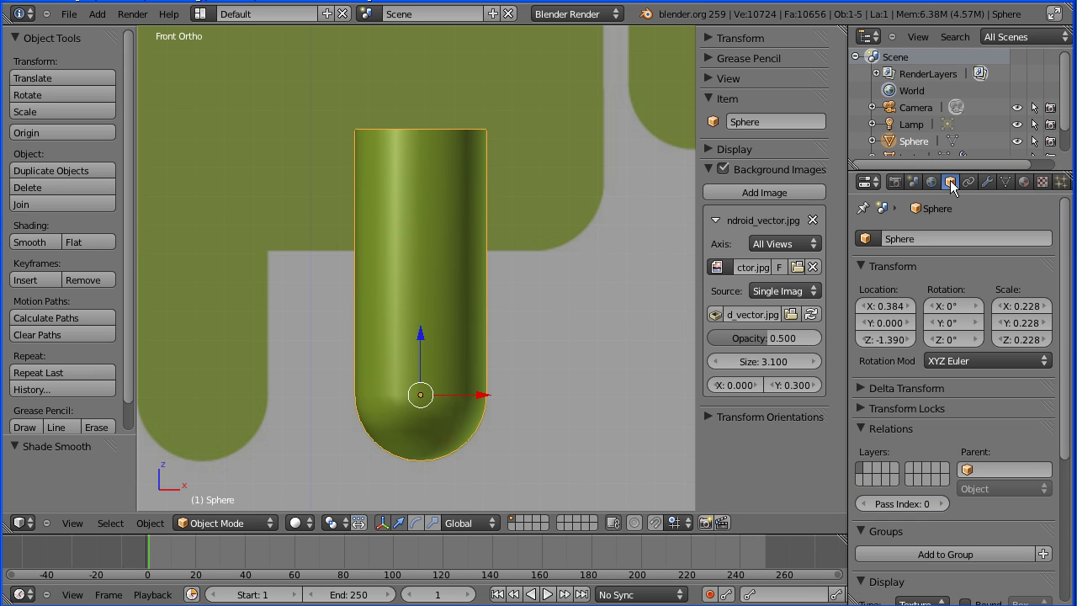
left_click(900, 238)
type("leg_L")
key("Return")
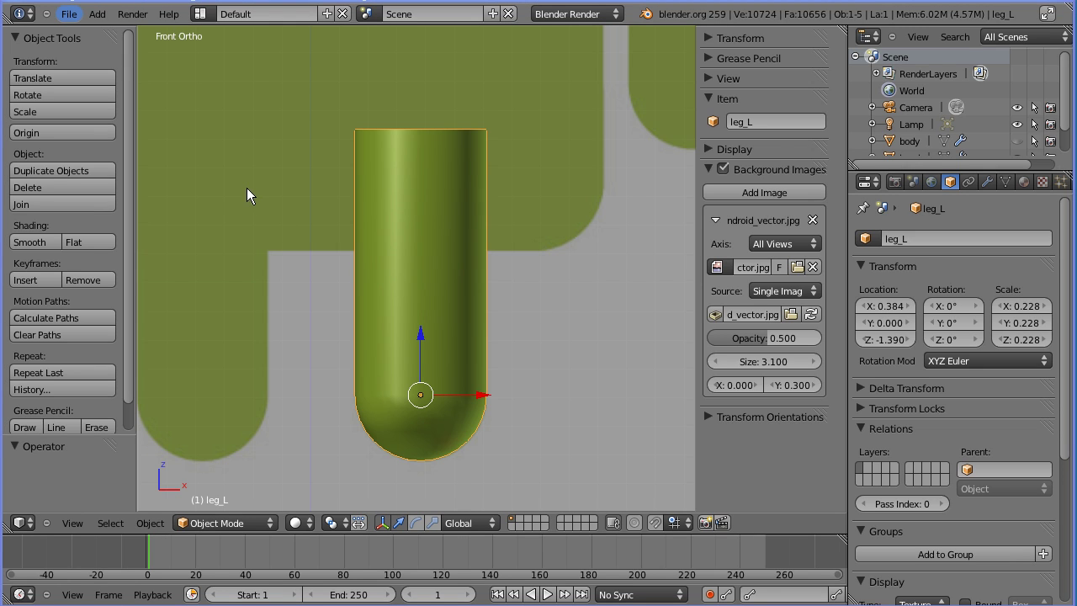
Make the hidden body visible again and select it
scroll(342, 225, "down", 5)
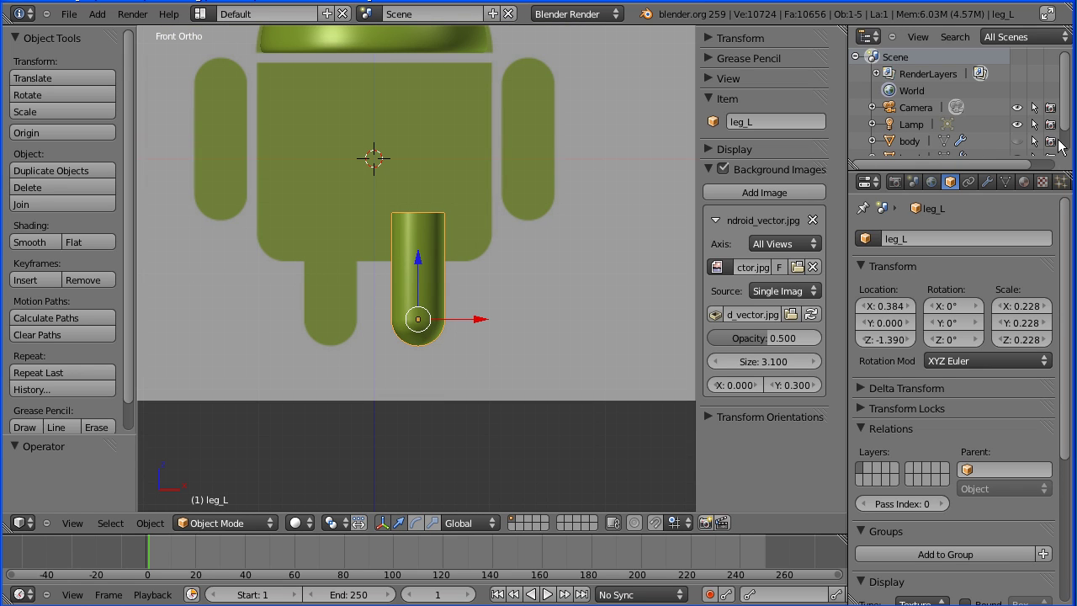
left_click(1017, 141)
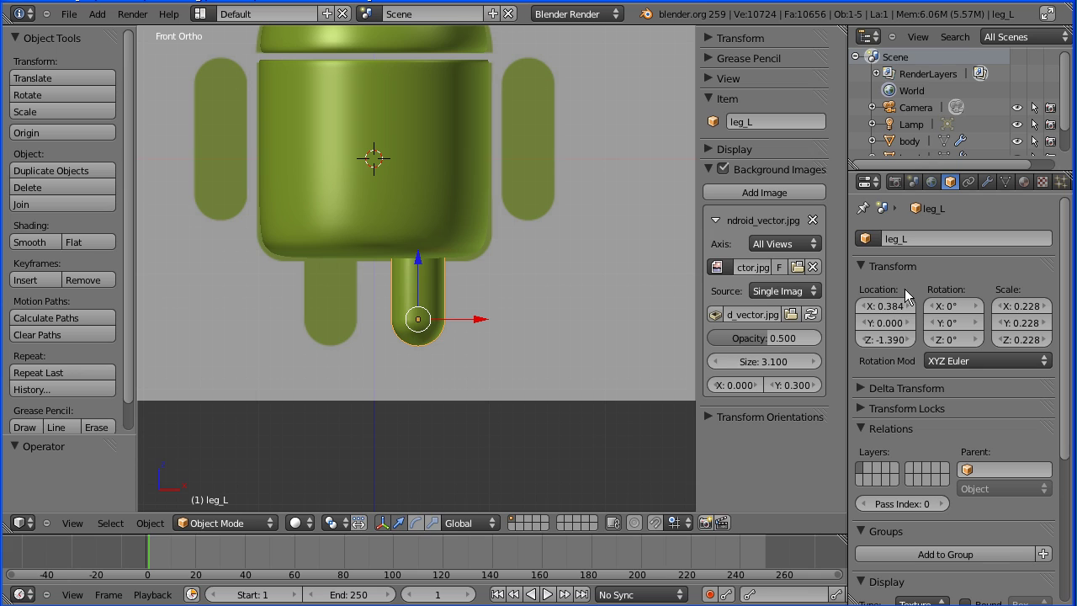
right_click(449, 186)
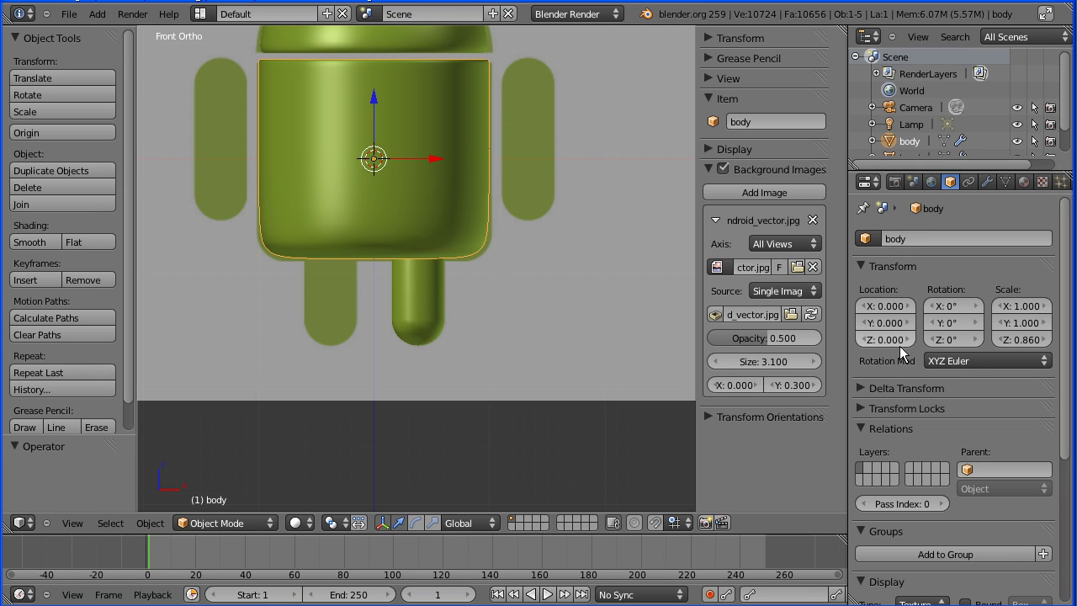
Lower the body slightly by setting its Z location to -0.020, and check where it meets the leg
left_click(865, 340)
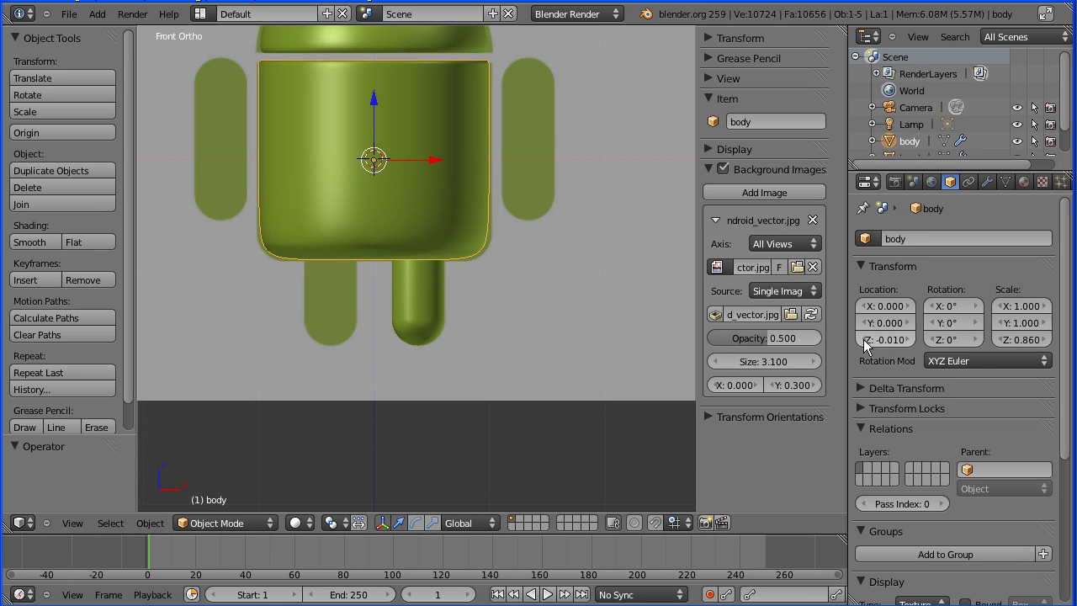
left_click(864, 340)
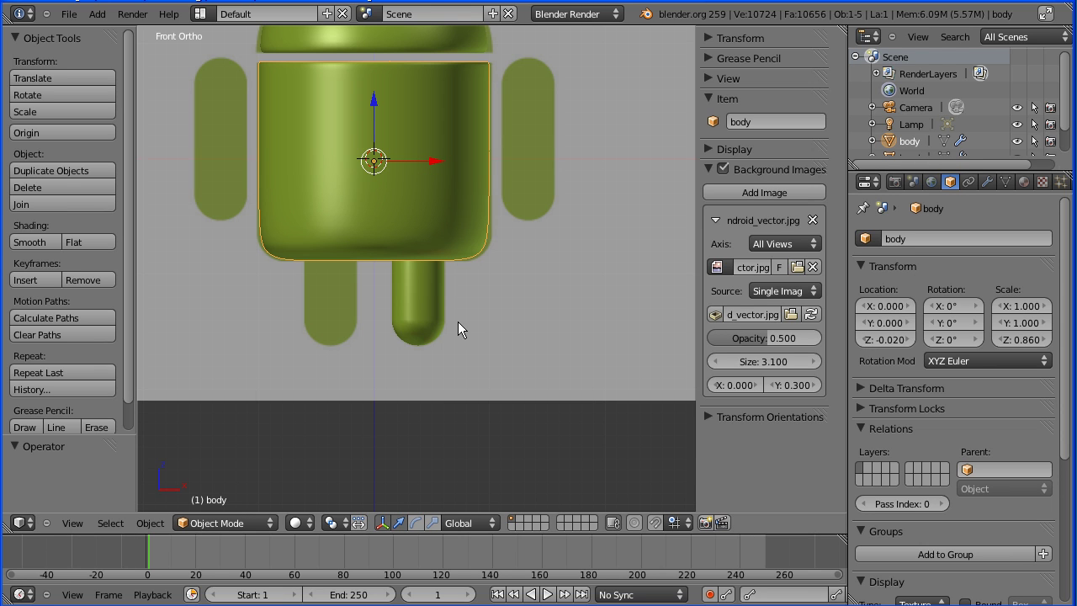
middle_click_drag(598, 145, 544, 206)
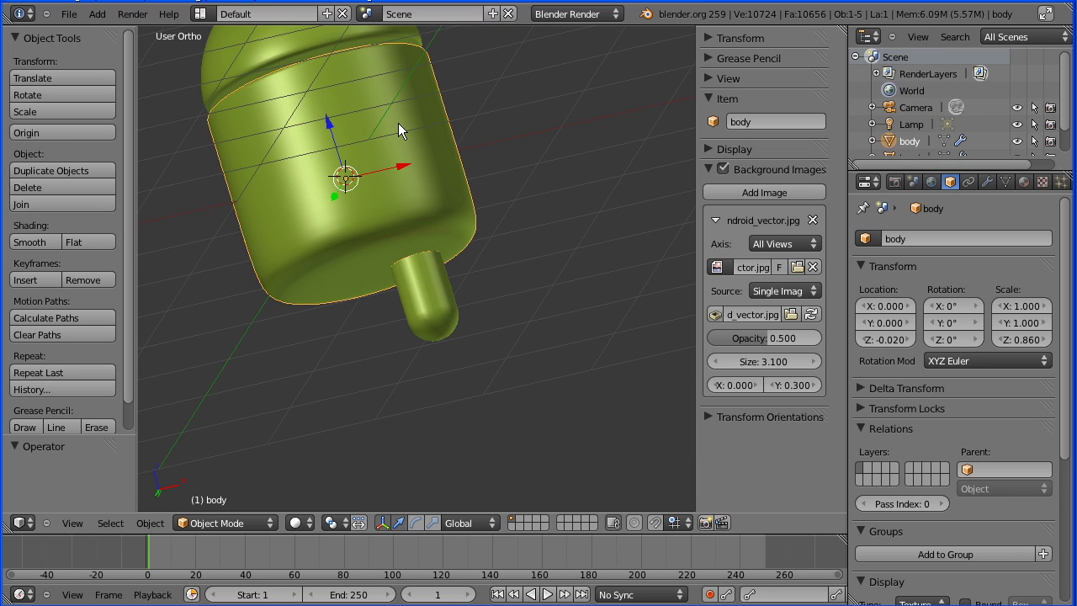
middle_click_drag(398, 123, 363, 207)
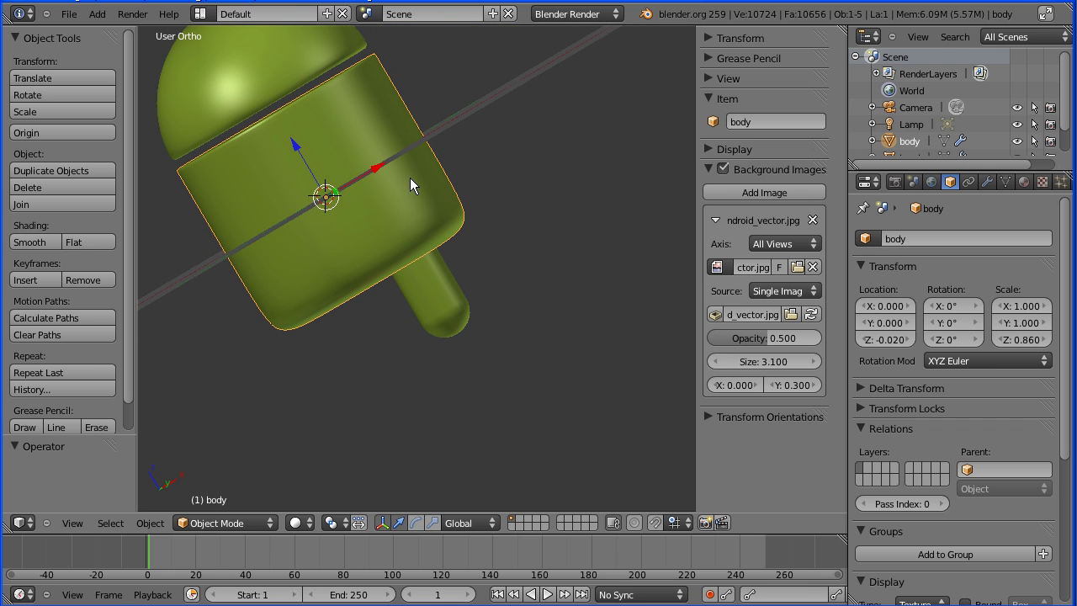
middle_click_drag(409, 177, 457, 255)
Add a Subdivision Surface modifier to leg_L with 2 view subdivisions
right_click(430, 318)
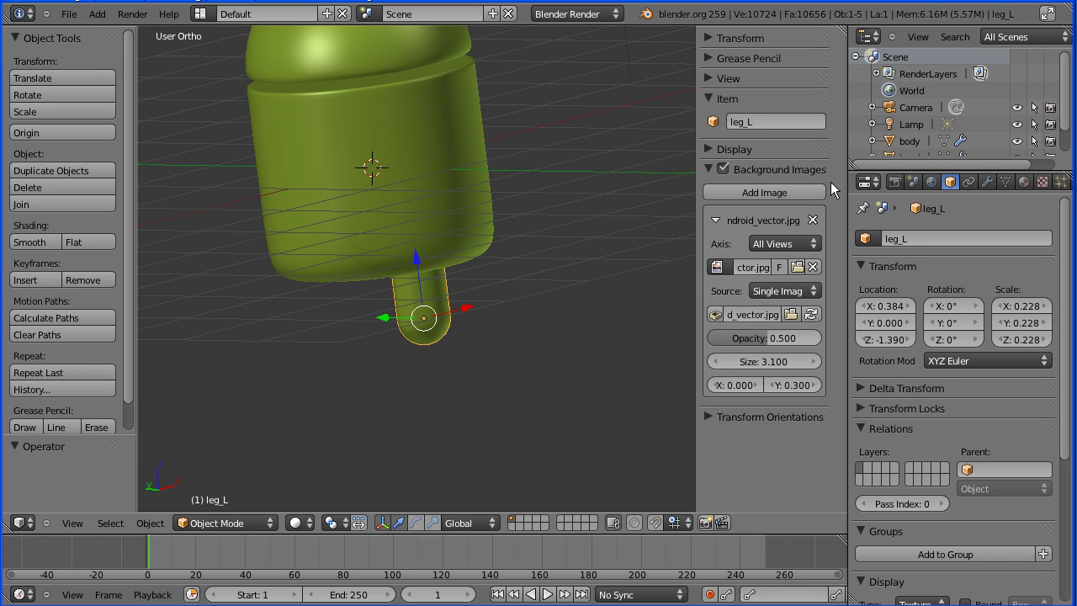
left_click(990, 179)
left_click(947, 259)
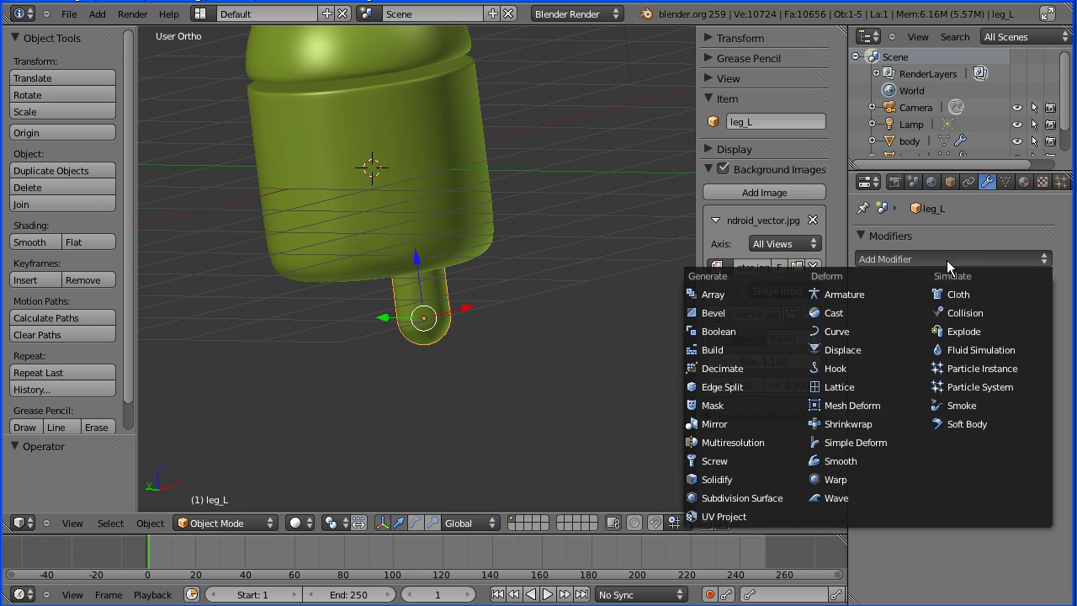
left_click(755, 497)
left_click(937, 374)
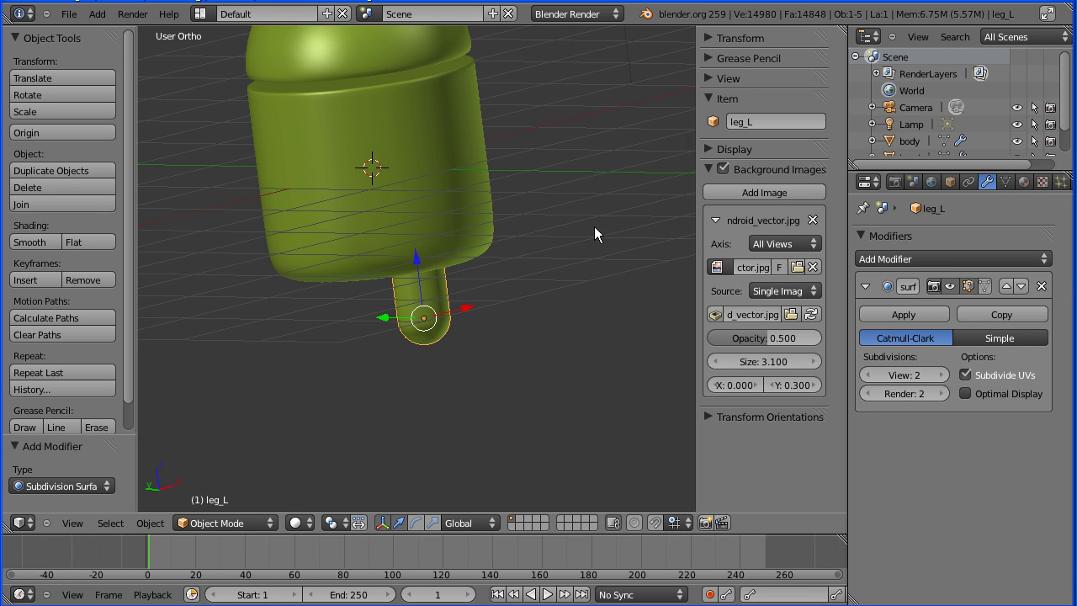
In front view, duplicate leg_L in place and set the copy's X location to -0.384
middle_click_drag(594, 226, 104, 134)
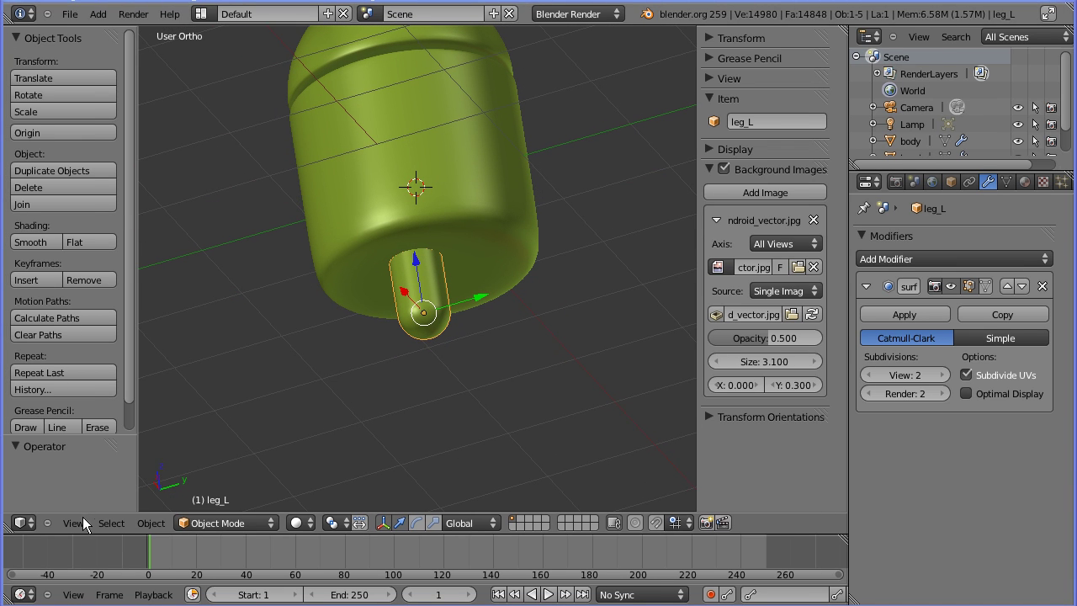
left_click(77, 523)
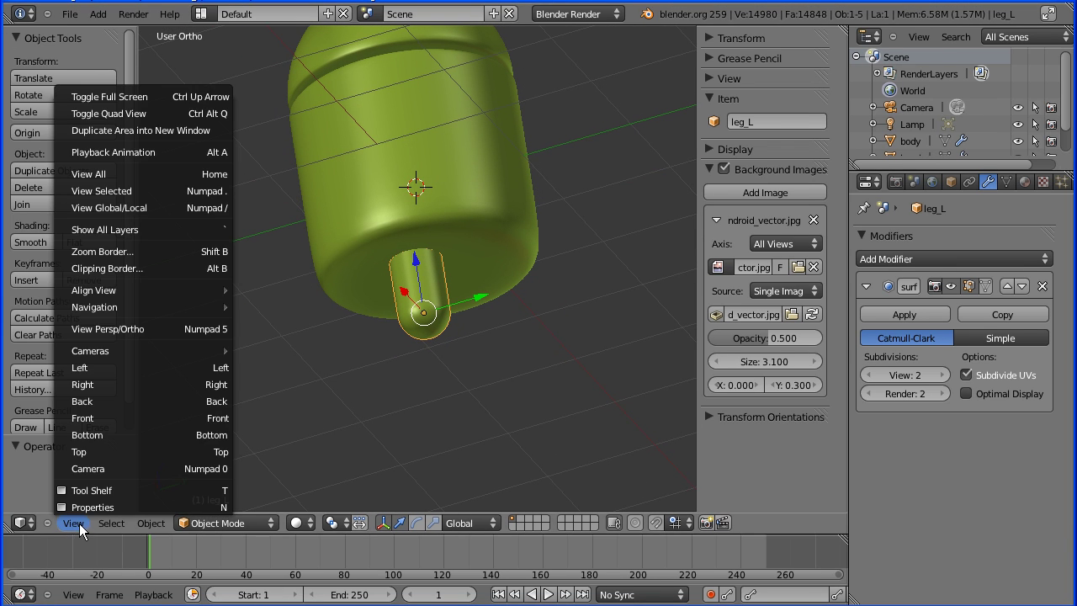
left_click(143, 423)
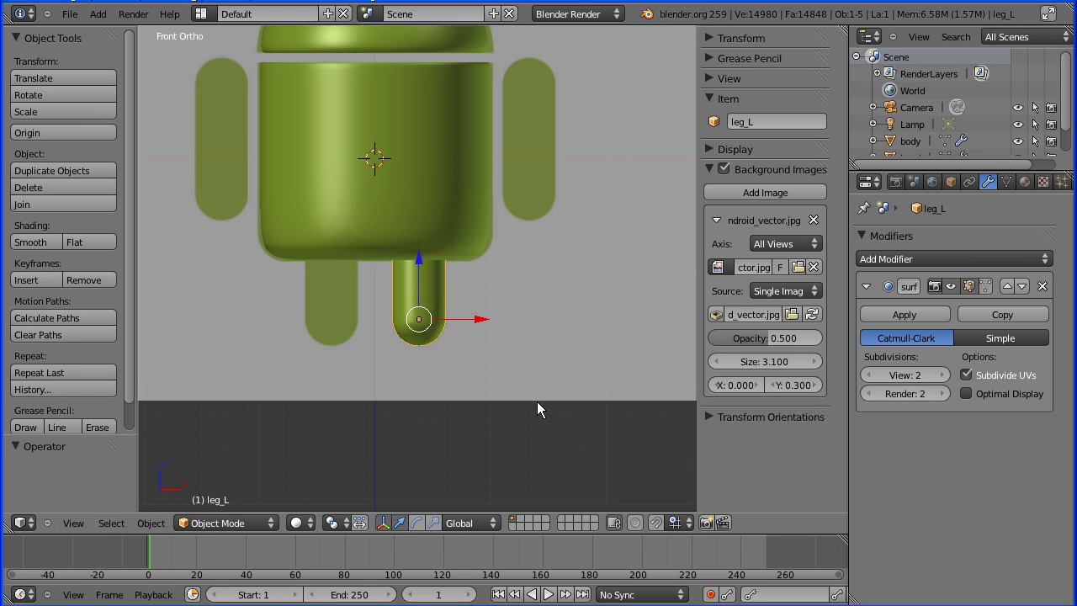
key("shift+d")
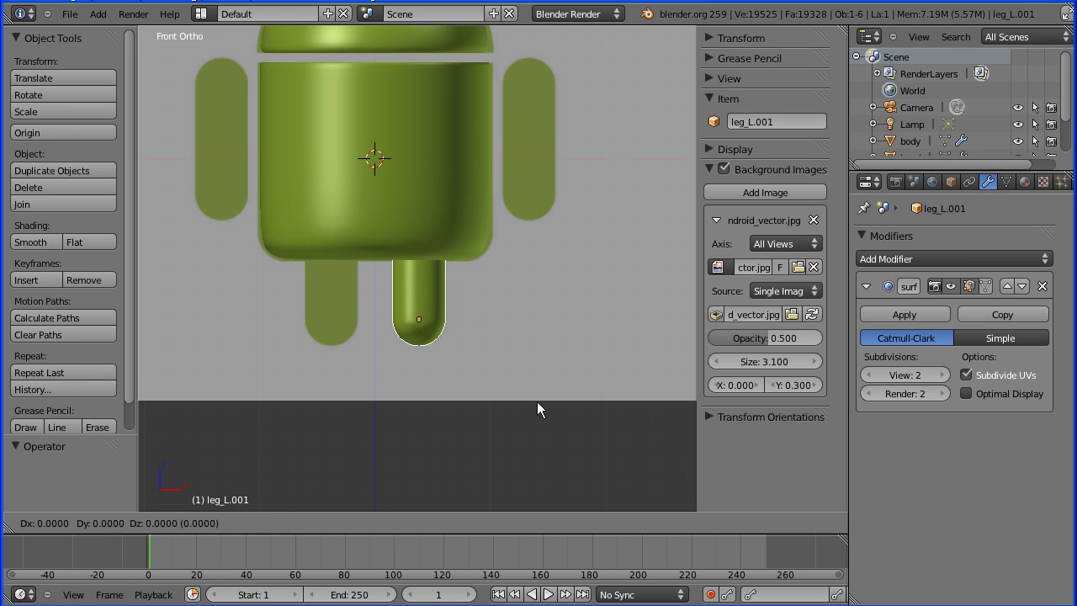
right_click(538, 403)
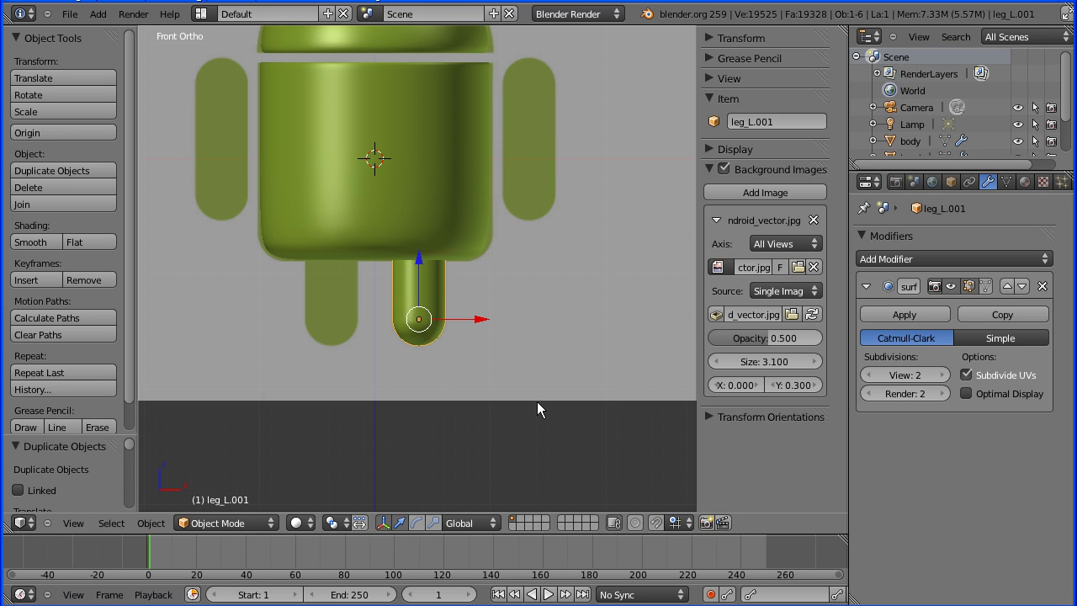
left_click(949, 183)
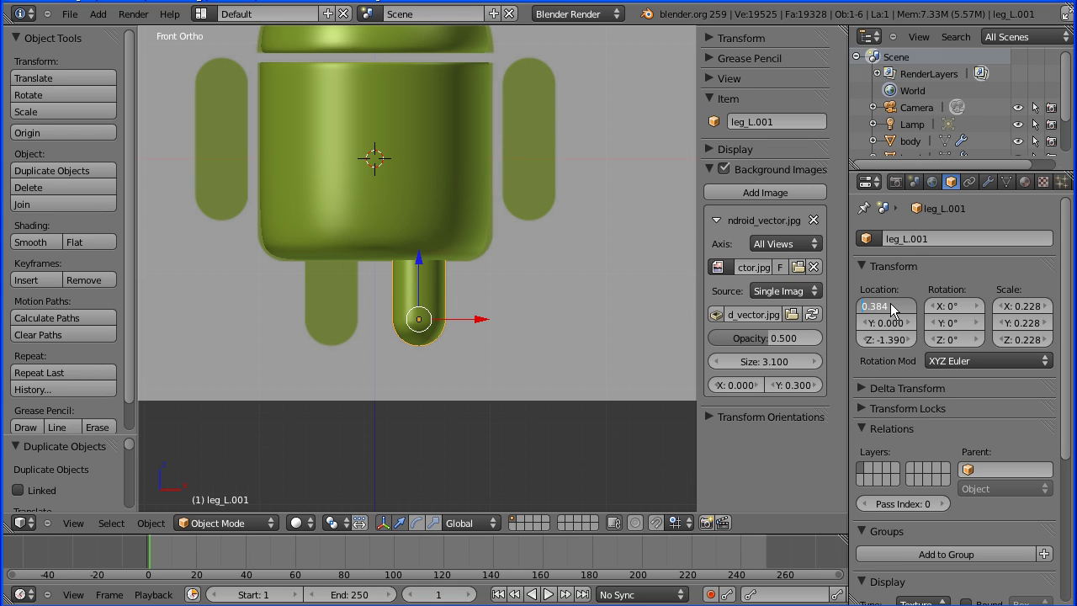
key("Return")
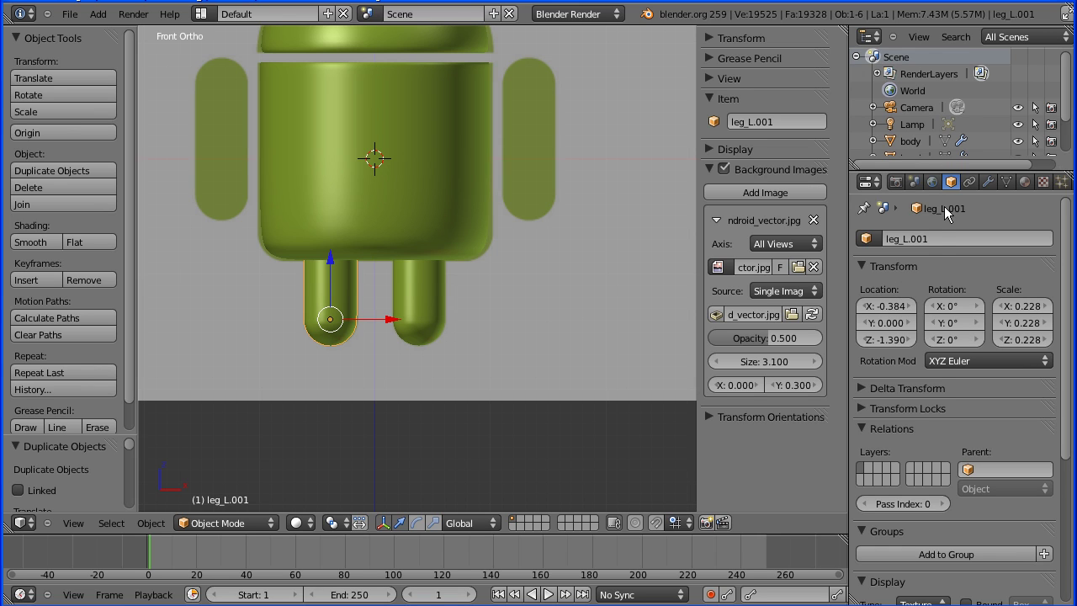
Rename the duplicated leg as leg_R
left_click(931, 238)
key("BackSpace")
key("BackSpace")
key("Return")
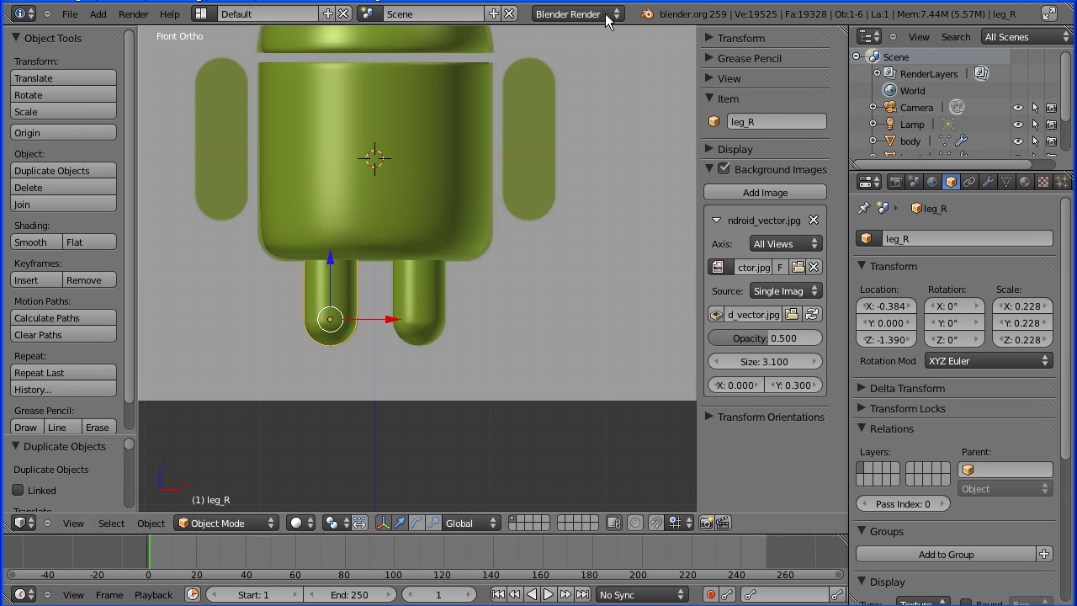
Duplicate leg_R and place the copy above the left-hand arm of the reference image, at about X -1.18, Z 0.50
key("g")
left_click(334, 305)
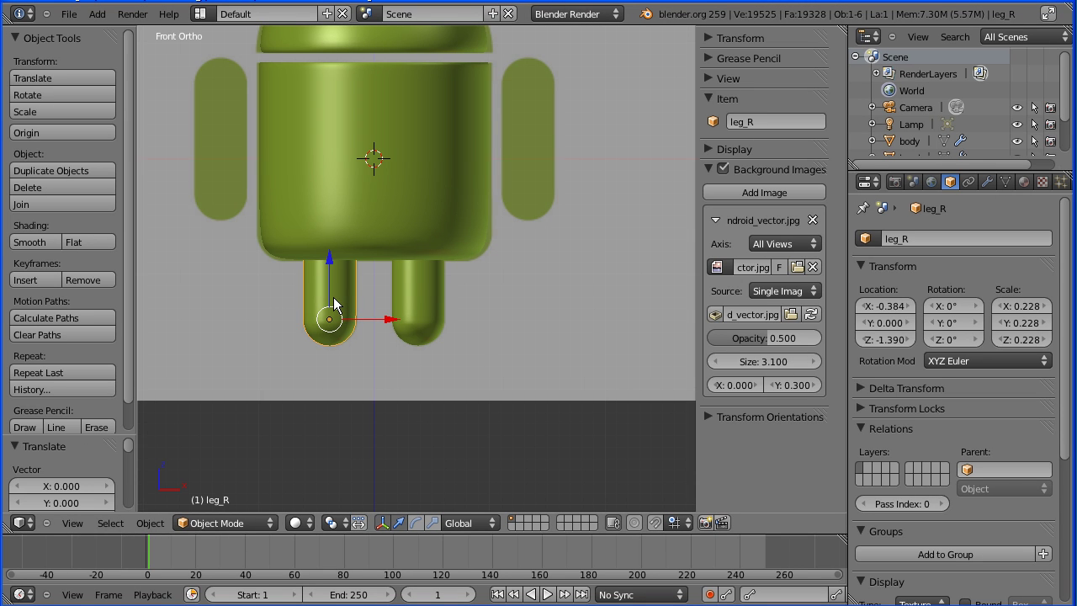
key("shift+d")
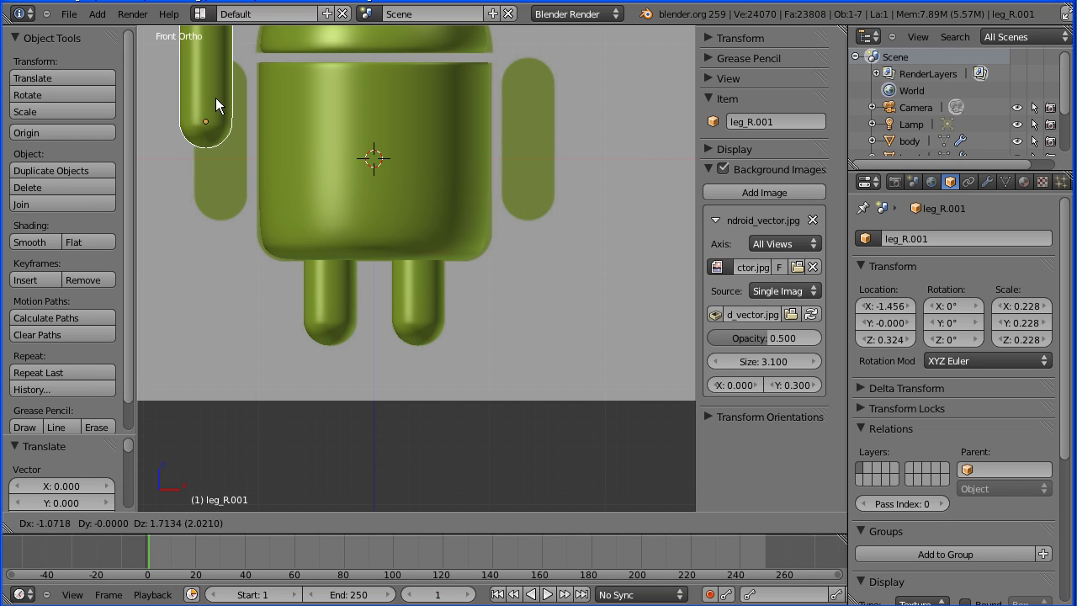
left_click(242, 79)
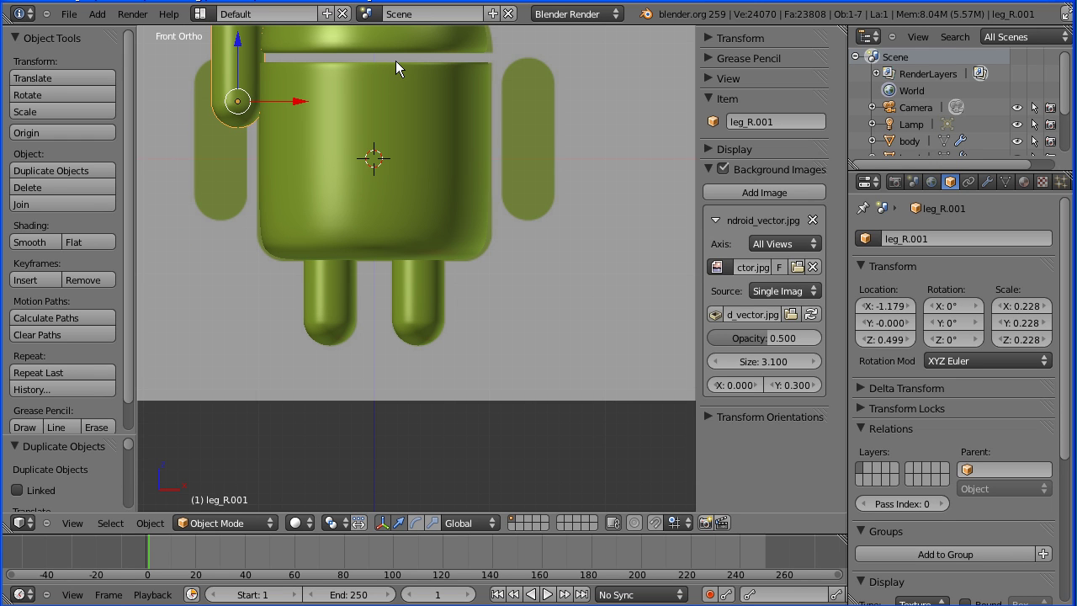
Scale the new copy down by a factor of about 0.114 and move it onto the reference image's left-hand antenna
middle_click_drag(396, 61, 428, 318, "shift")
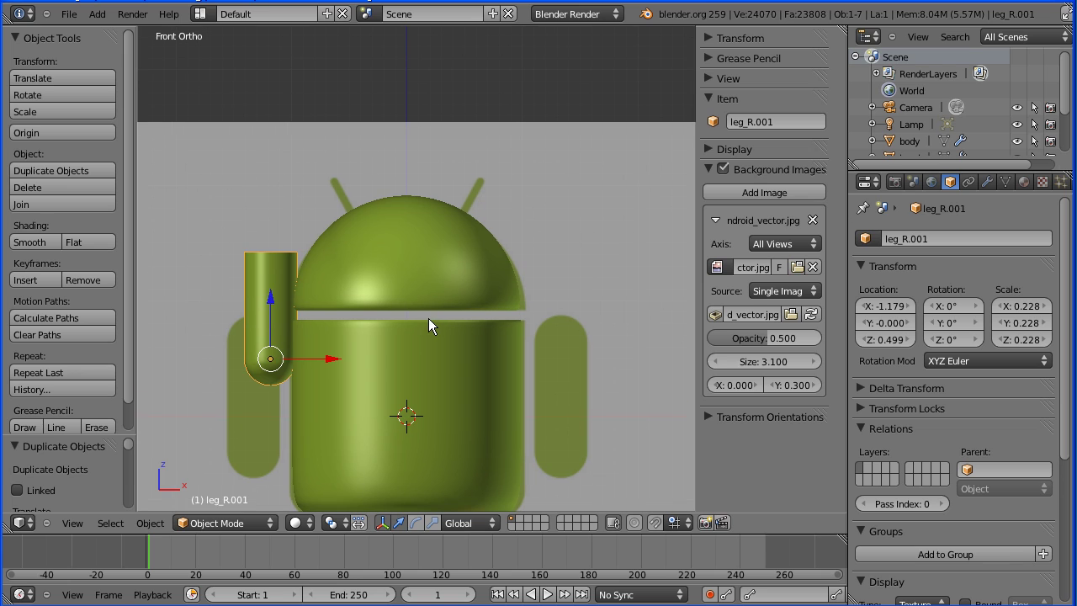
key("s")
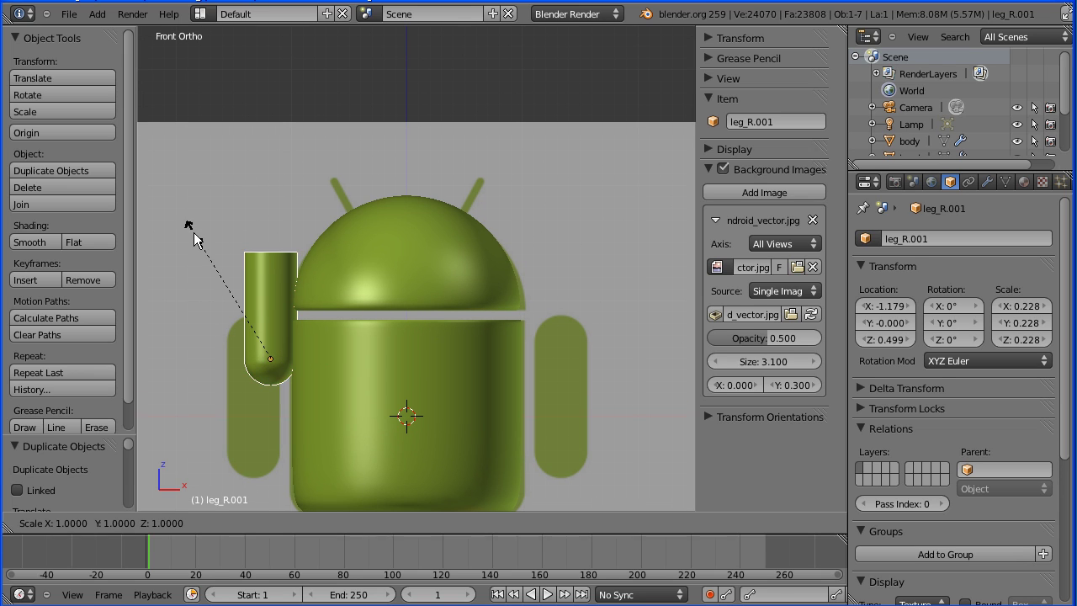
left_click(266, 344)
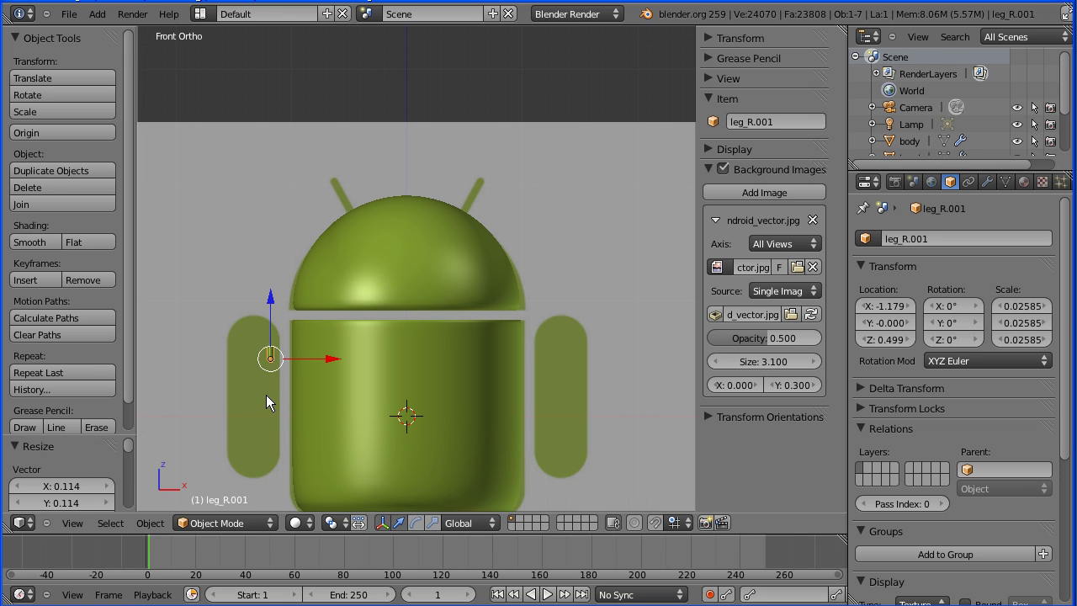
key("g")
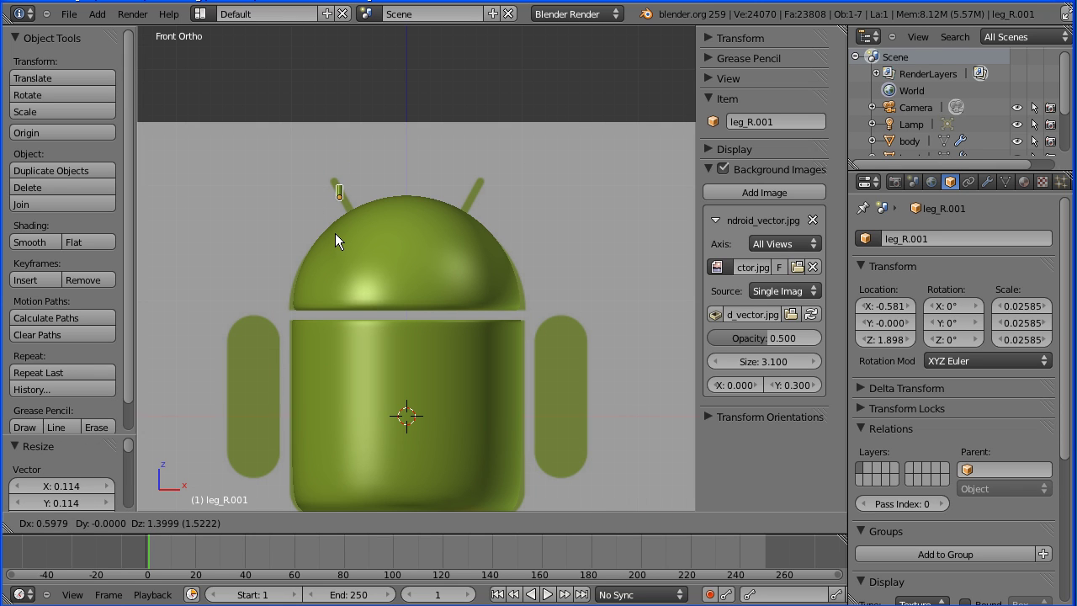
left_click(335, 233)
Rotate the small copy about 150° so that it lines up with the slant of the reference antenna
scroll(431, 278, "up", 5)
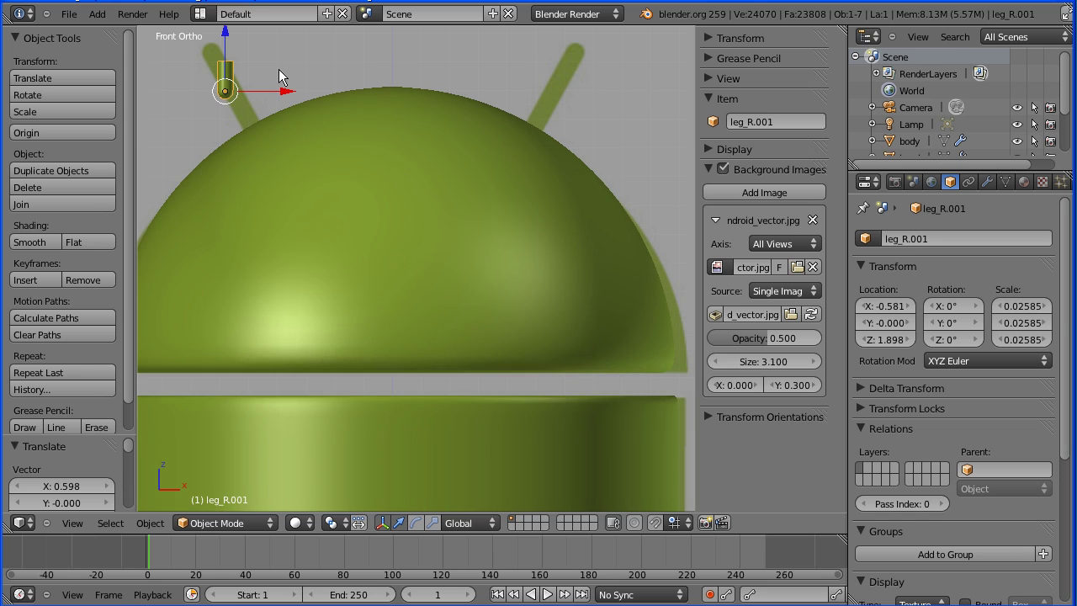
middle_click_drag(259, 70, 414, 196, "shift")
scroll(415, 198, "up", 4)
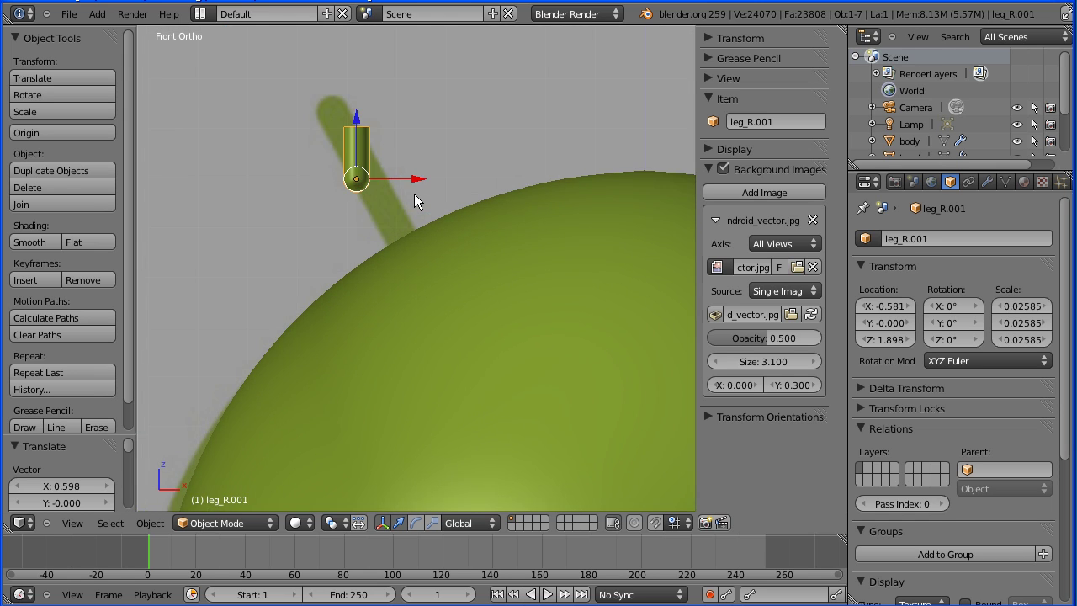
middle_click_drag(395, 161, 448, 237, "shift")
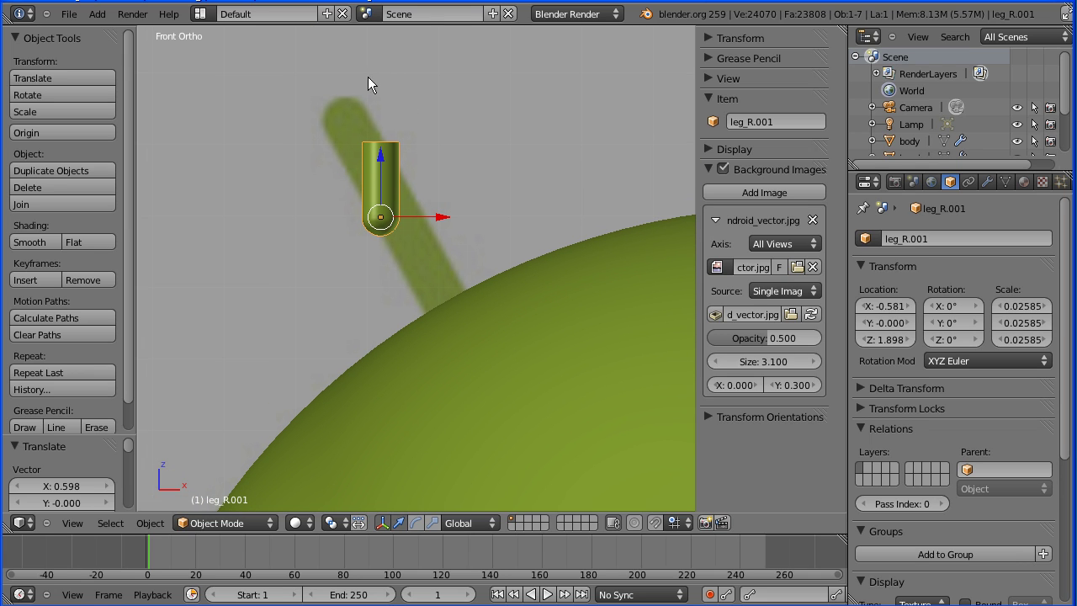
key("r")
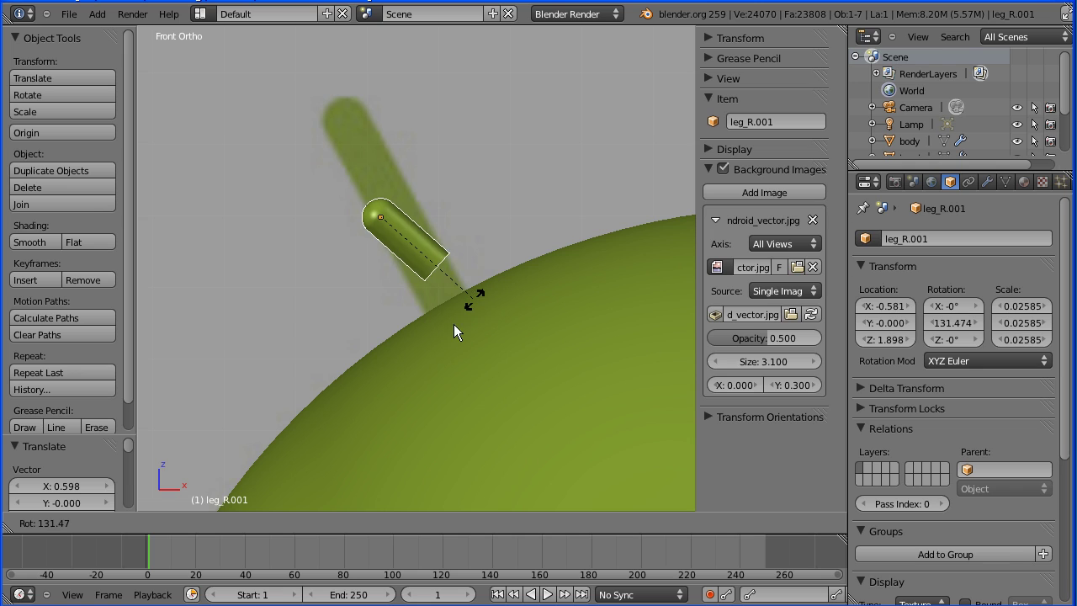
left_click(449, 337)
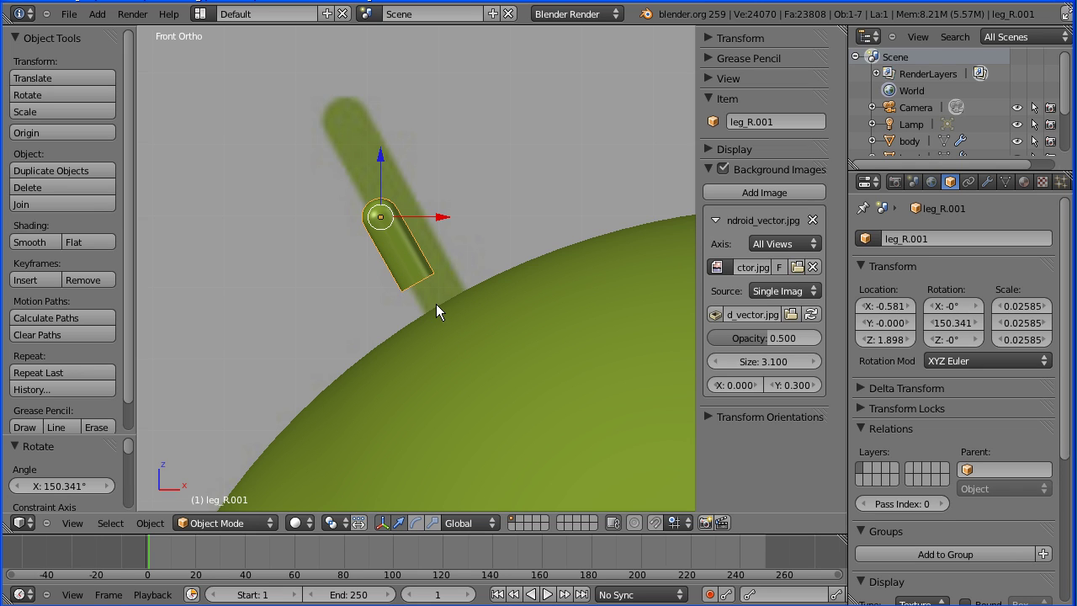
Move the antenna piece to the reference antenna's rounded tip and enlarge it by a factor of about 1.12 to match the thickness
key("g")
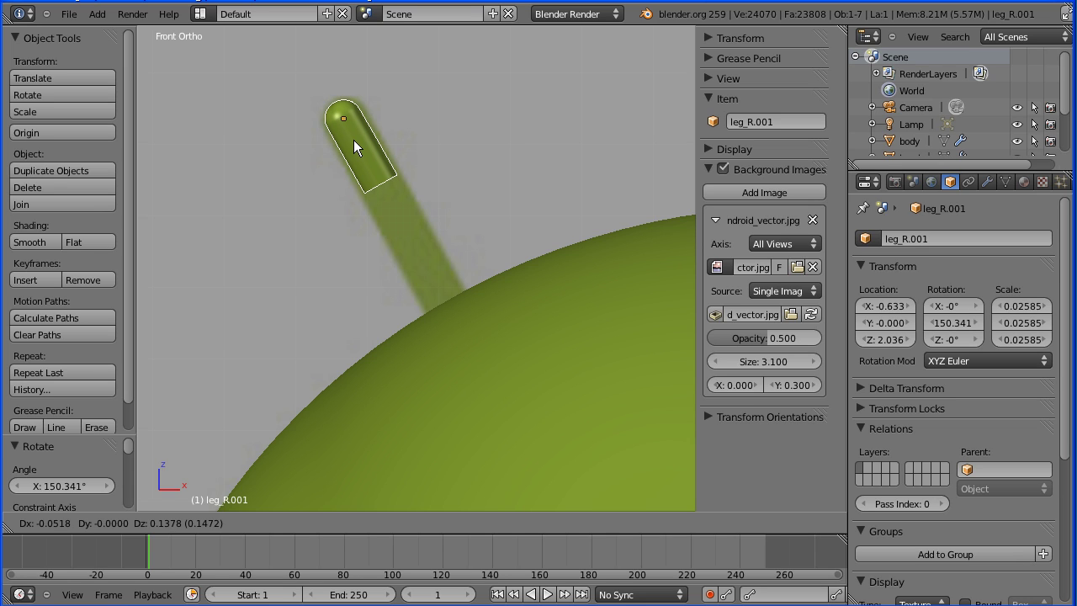
left_click(353, 140)
key("s")
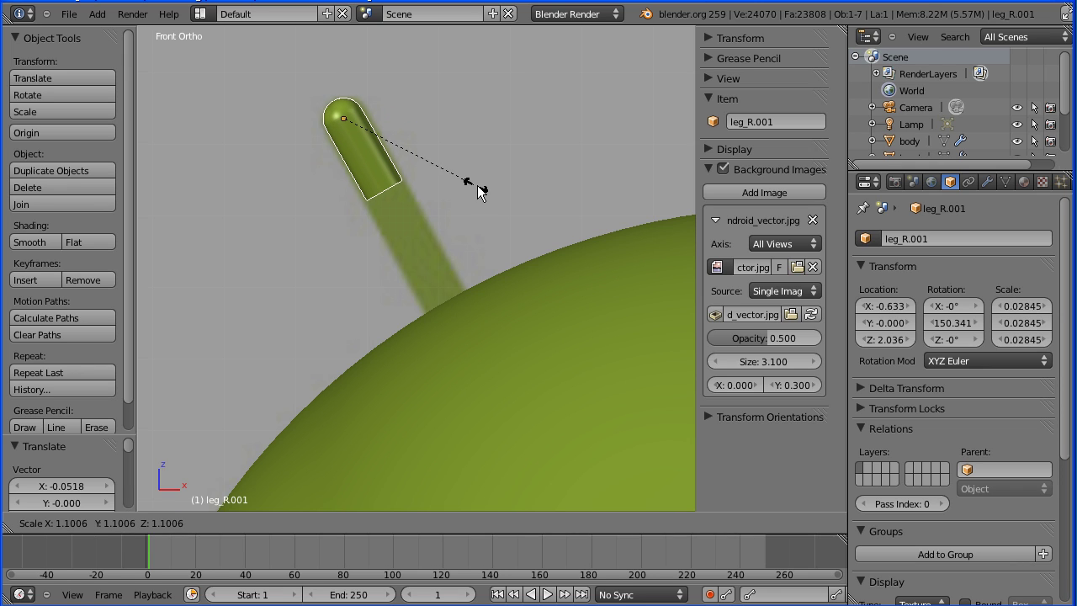
left_click(478, 191)
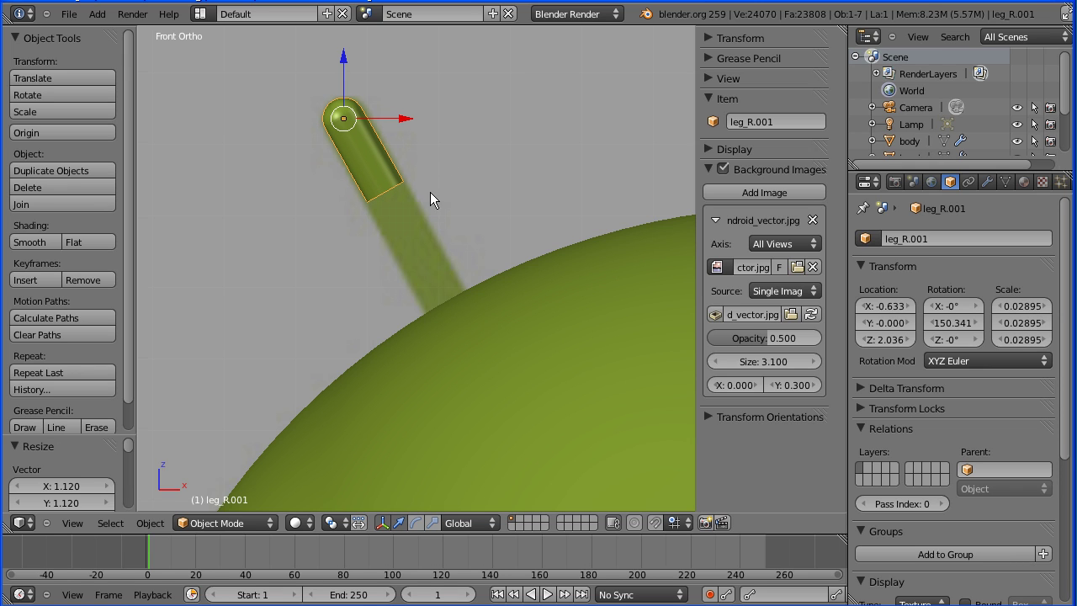
Extend the antenna's open end about 0.305 along its local Z axis into the head in Edit Mode, and return to Object Mode
left_click(217, 522)
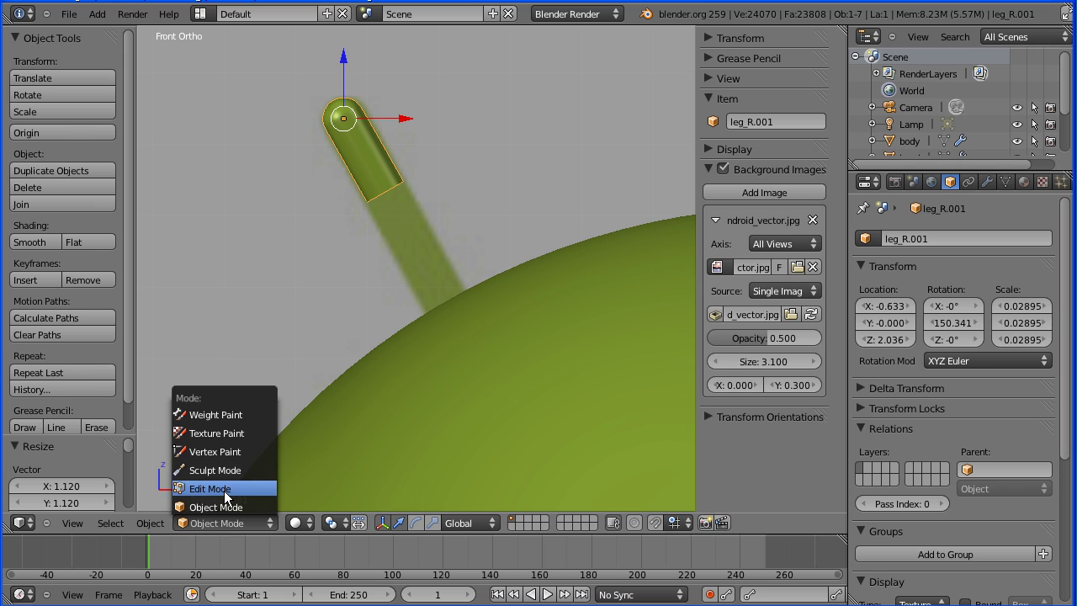
left_click(220, 489)
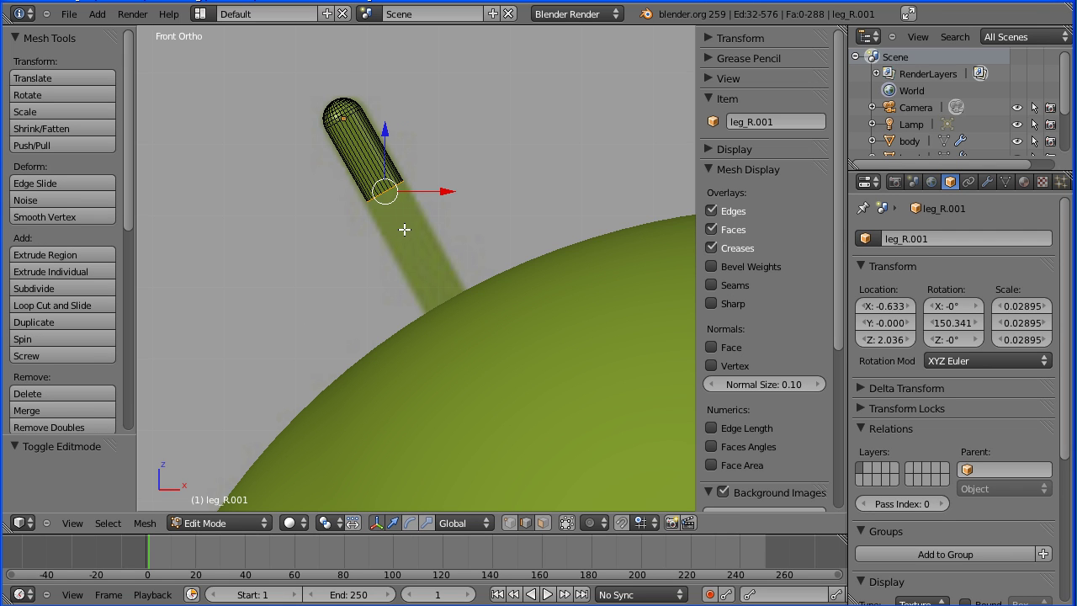
scroll(505, 218, "up", 4)
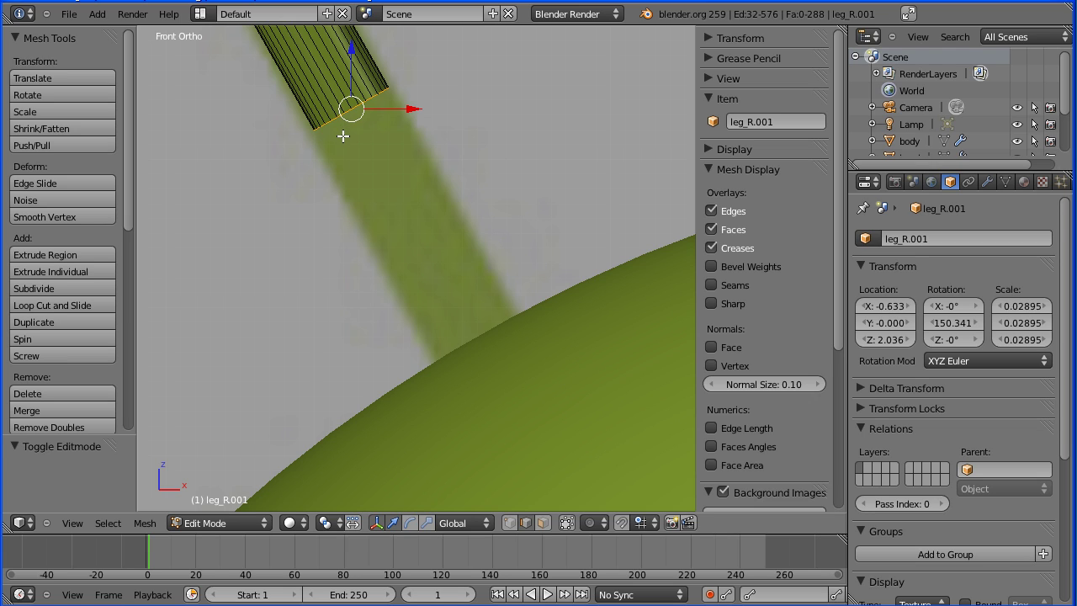
key("g")
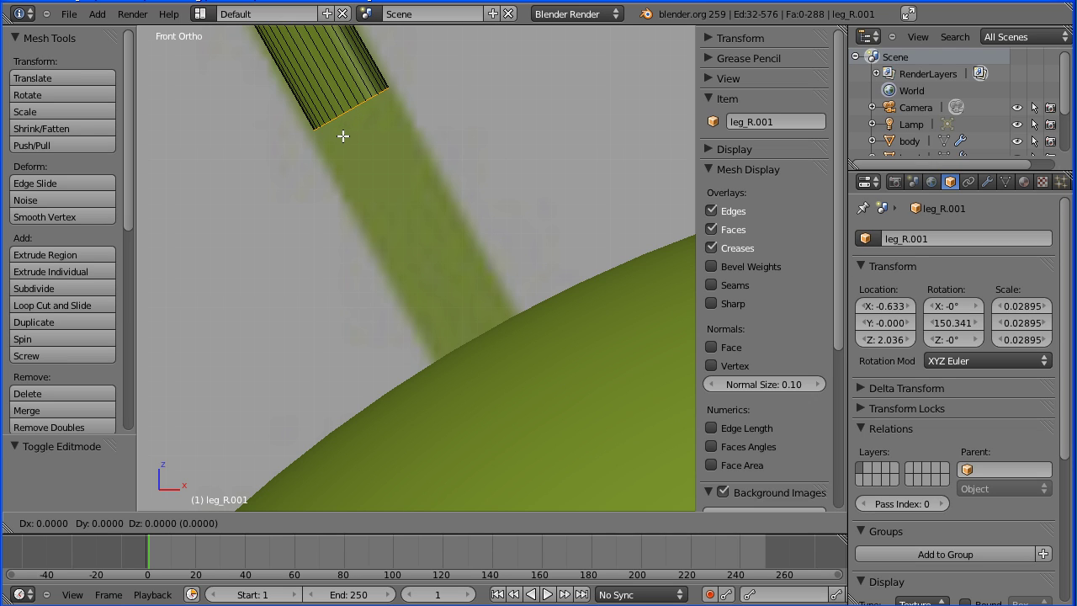
key("z")
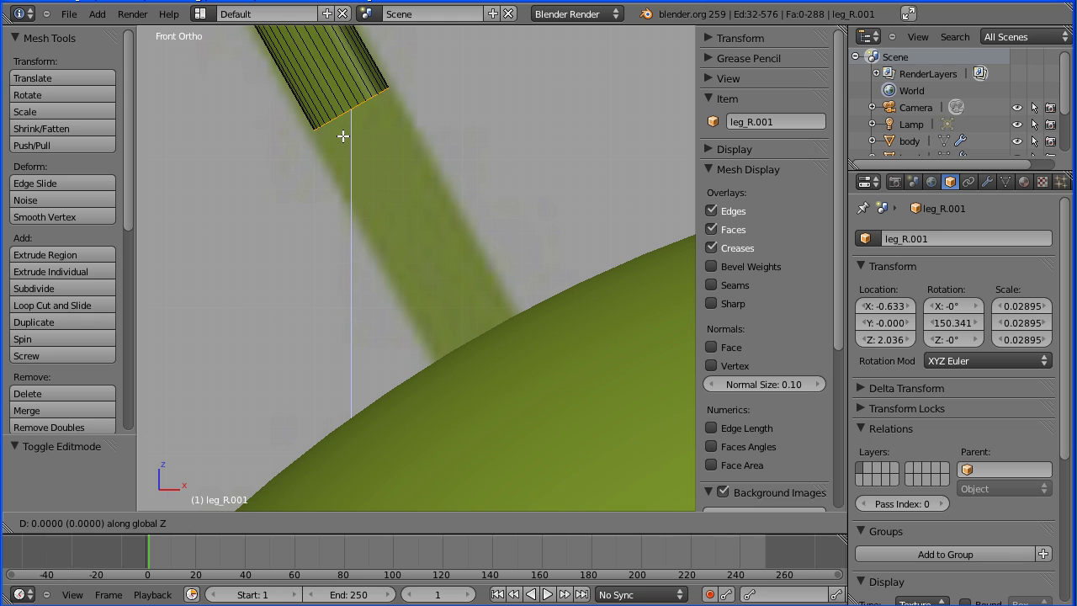
key("z")
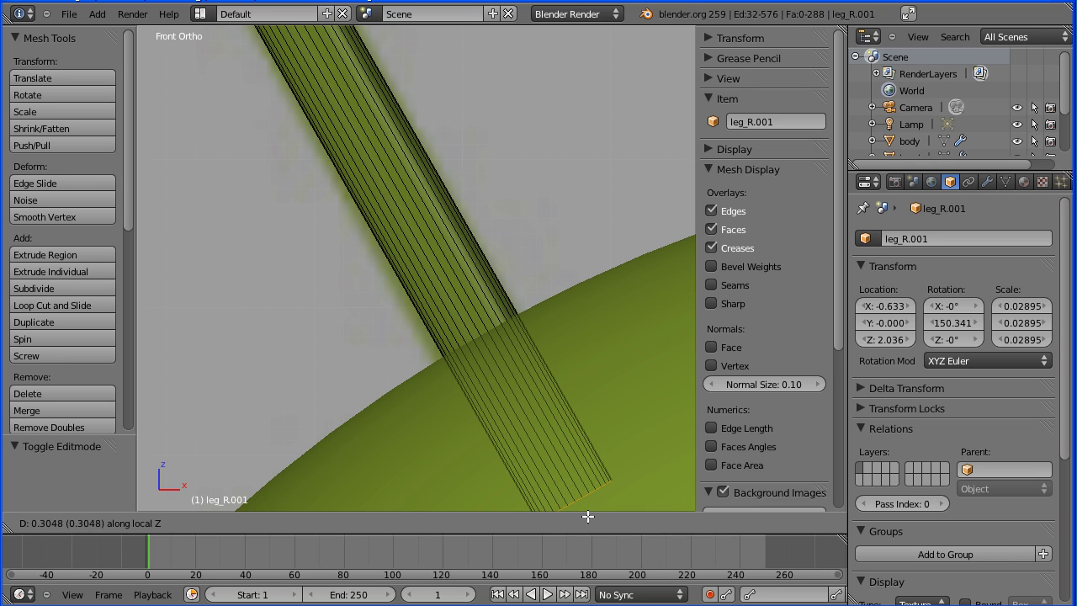
left_click(587, 516)
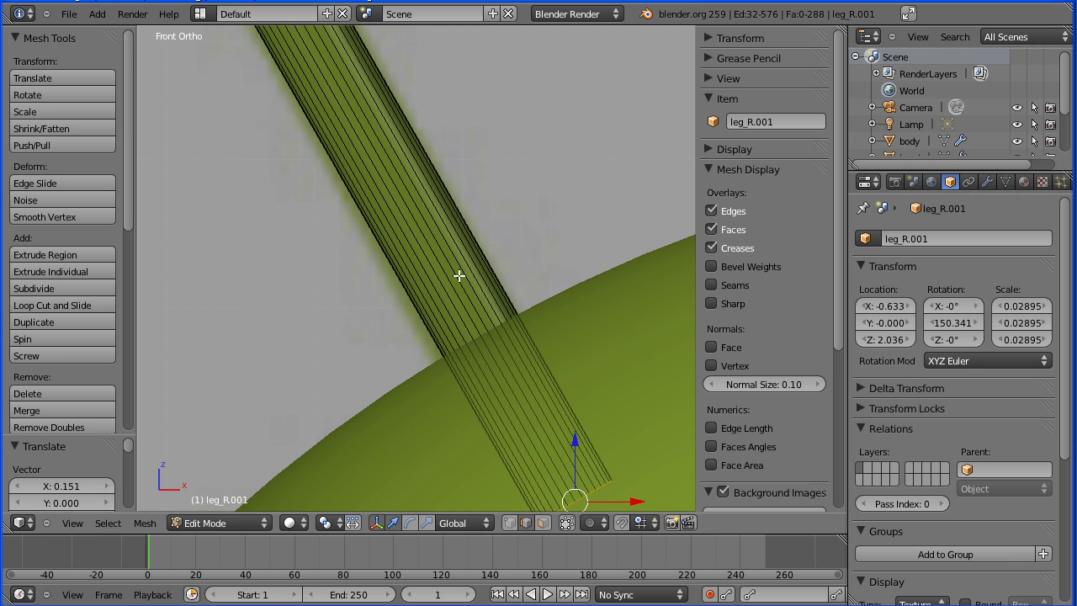
scroll(304, 266, "down", 3)
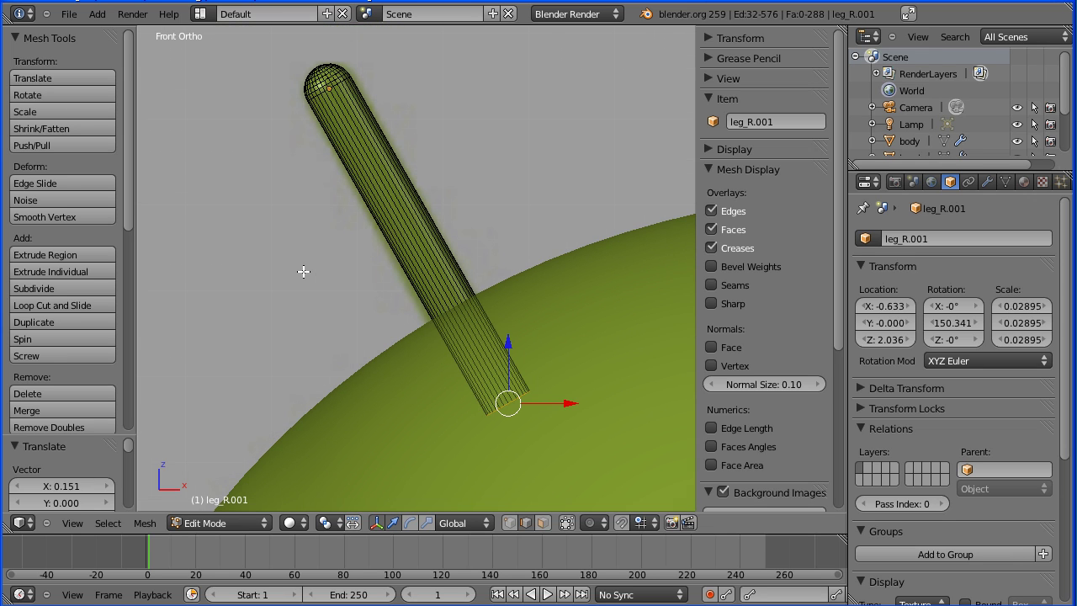
key("Tab")
key("Tab")
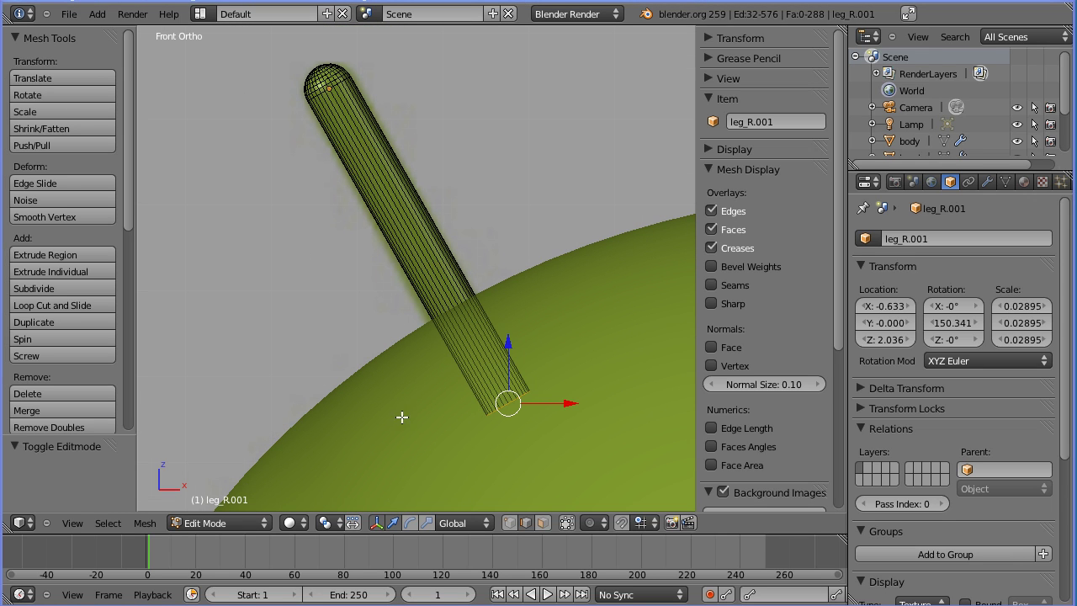
left_click(243, 525)
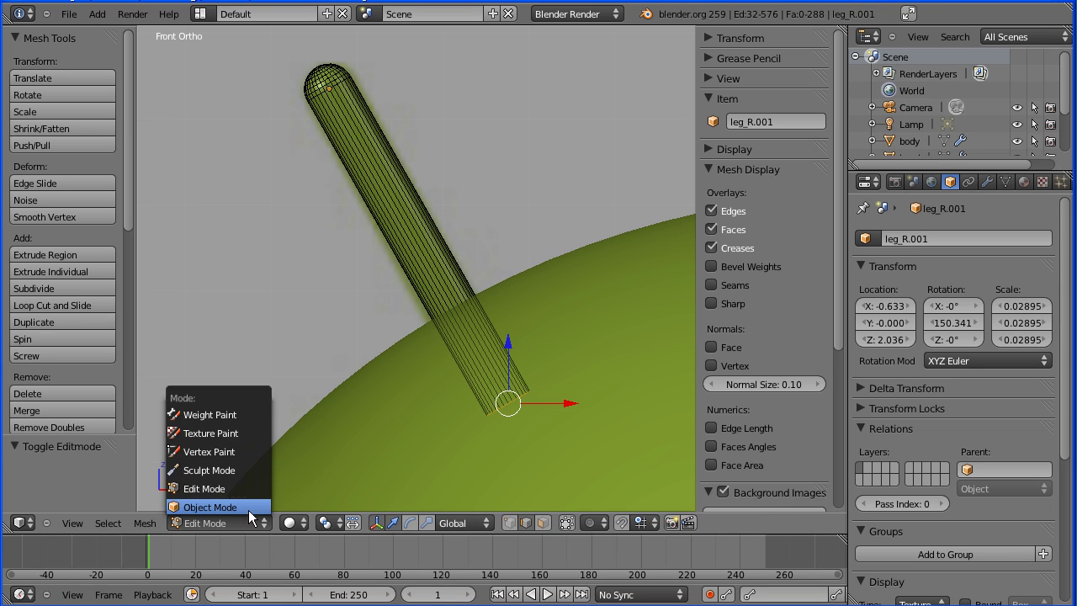
left_click(249, 510)
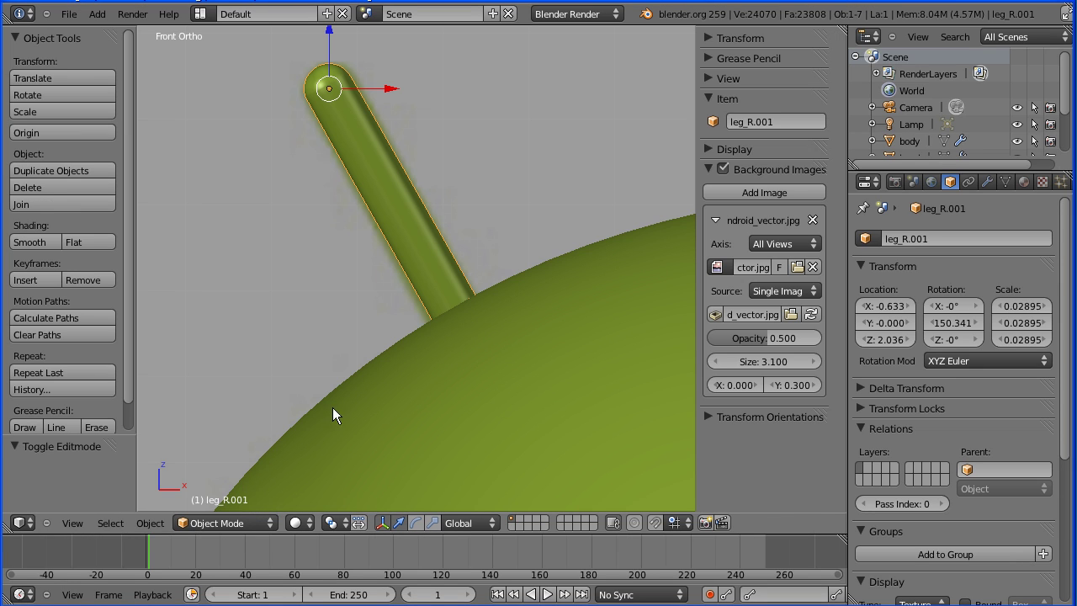
Rename the finished antenna object as antenna_R
left_click(925, 239)
type("antenna")
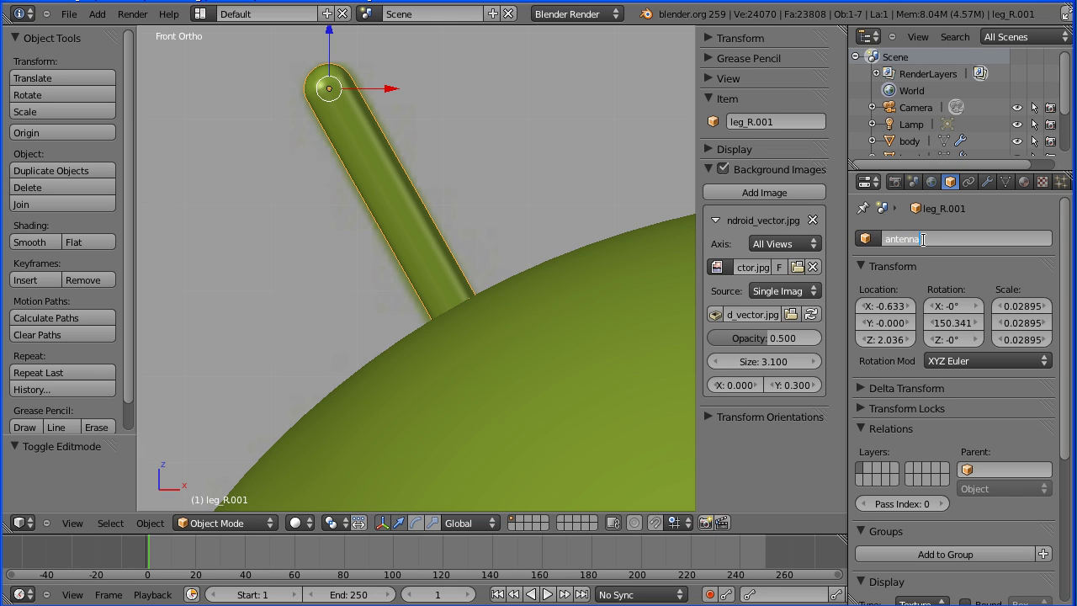
type("_R")
key("Return")
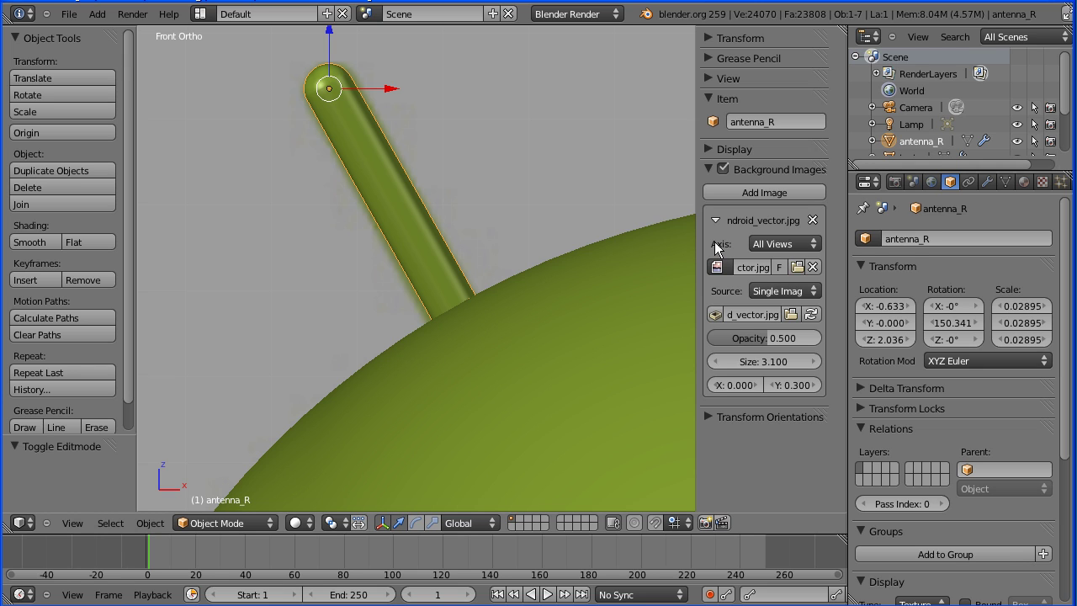
Duplicate antenna_R in place and set the copy's X location to 0.633
scroll(498, 168, "down", 4)
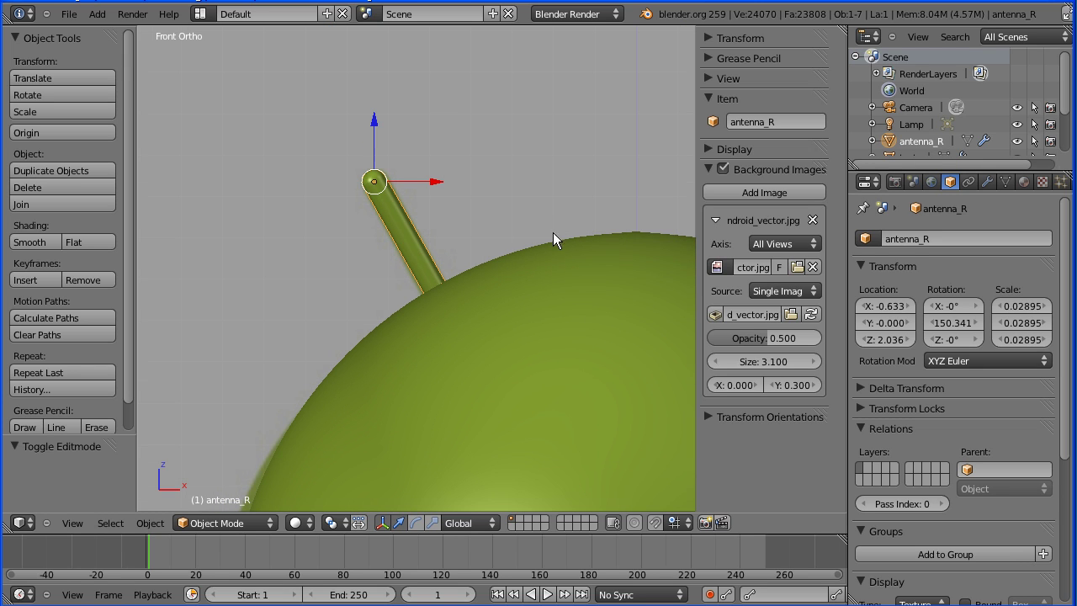
middle_click_drag(580, 331, 428, 324, "shift")
scroll(478, 314, "down", 2)
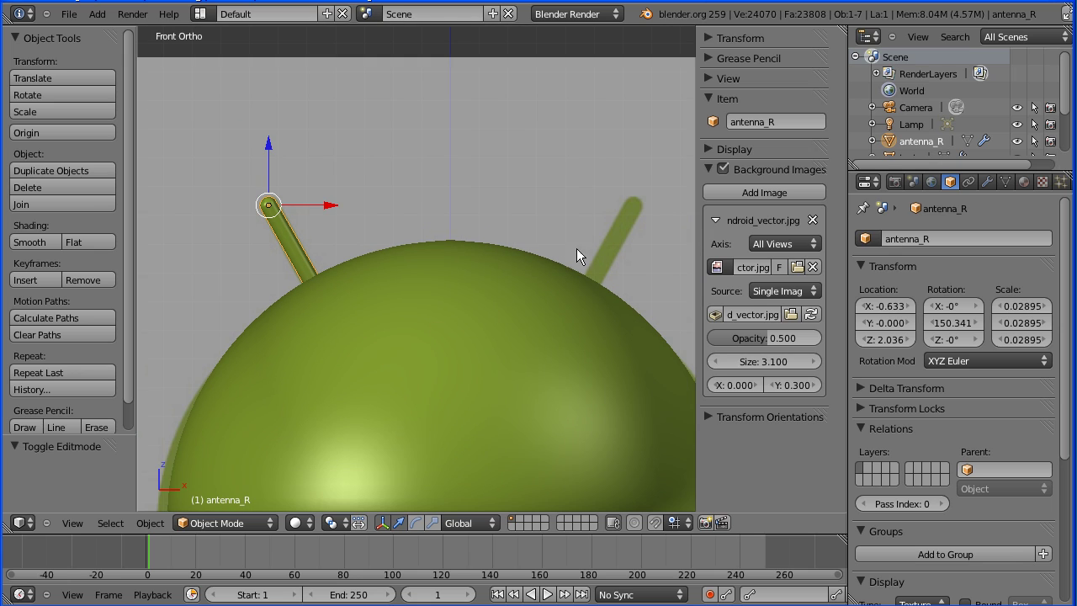
key("shift+d")
right_click(330, 223)
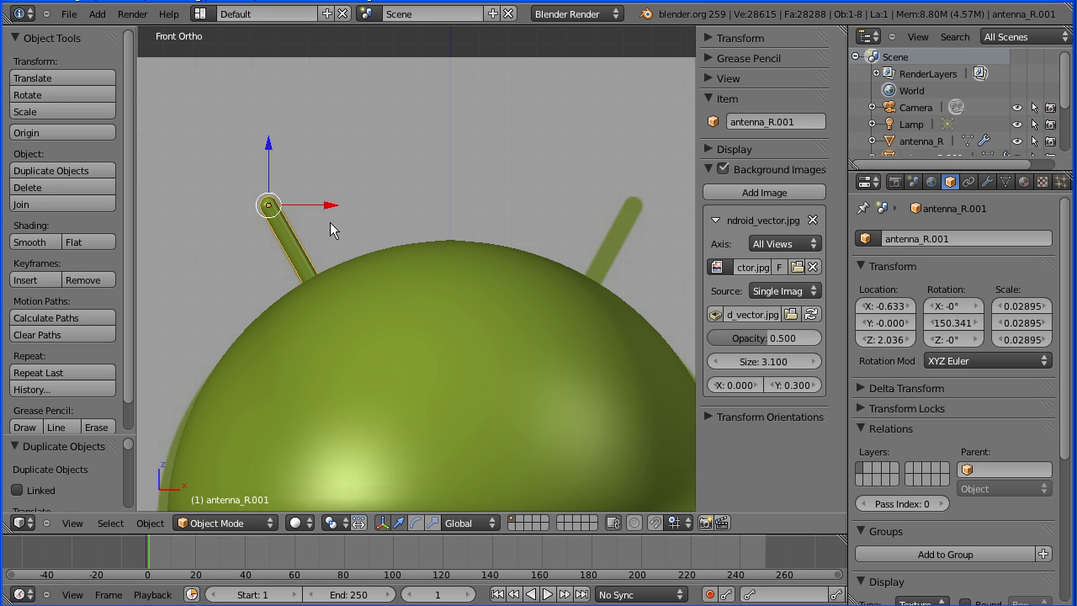
left_click(891, 307)
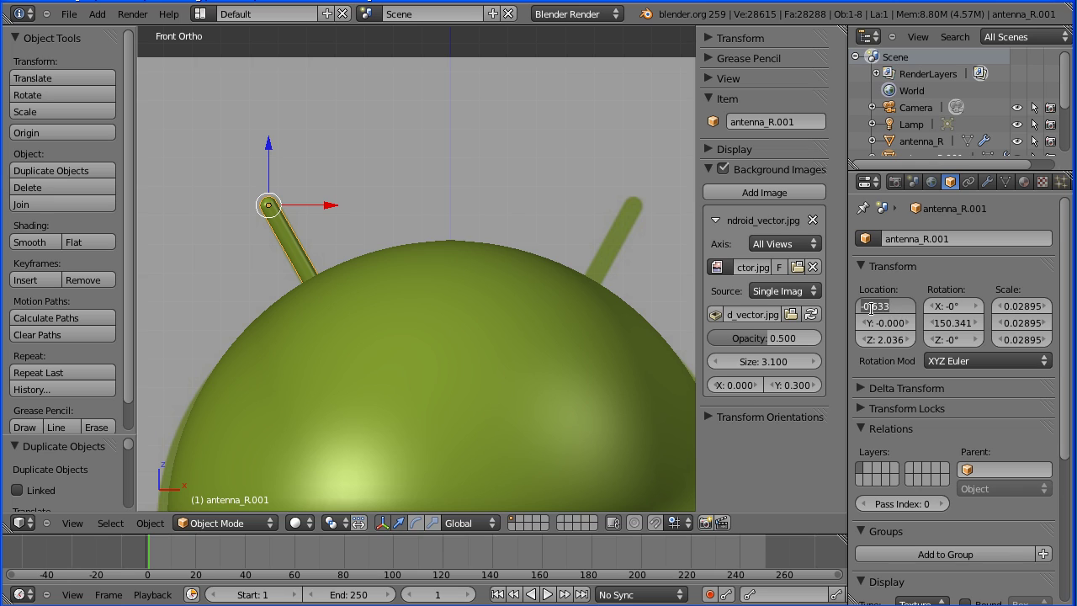
key("Home")
key("Delete")
key("Return")
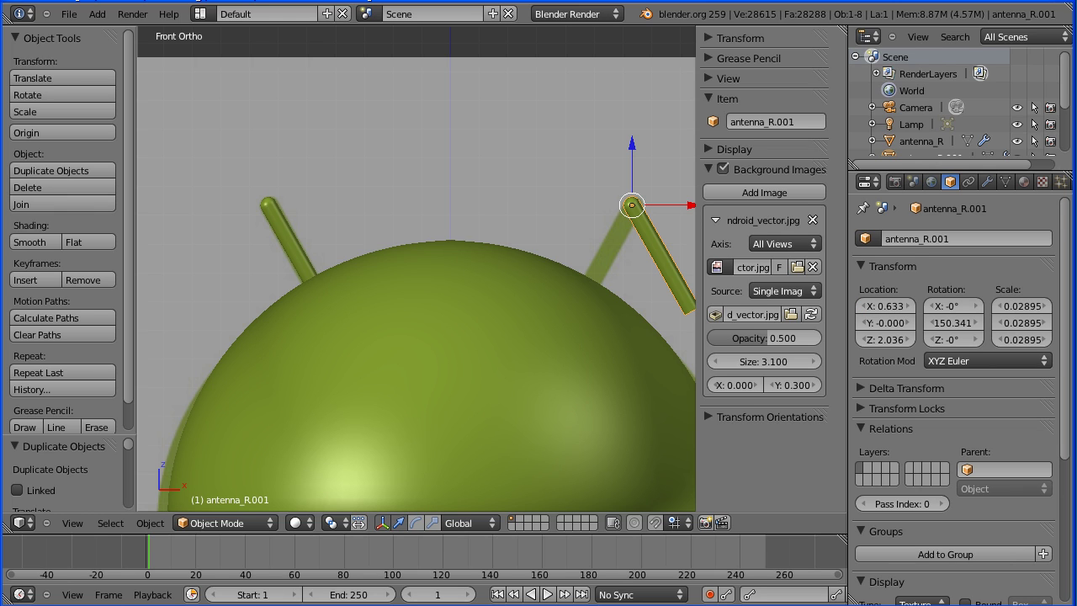
Set the copied antenna's Y rotation to -150.341° so that it mirrors the slant of the original
left_click(952, 321)
key("Home")
key("Delete")
key("Delete")
type("15")
key("Home")
type("-")
key("Return")
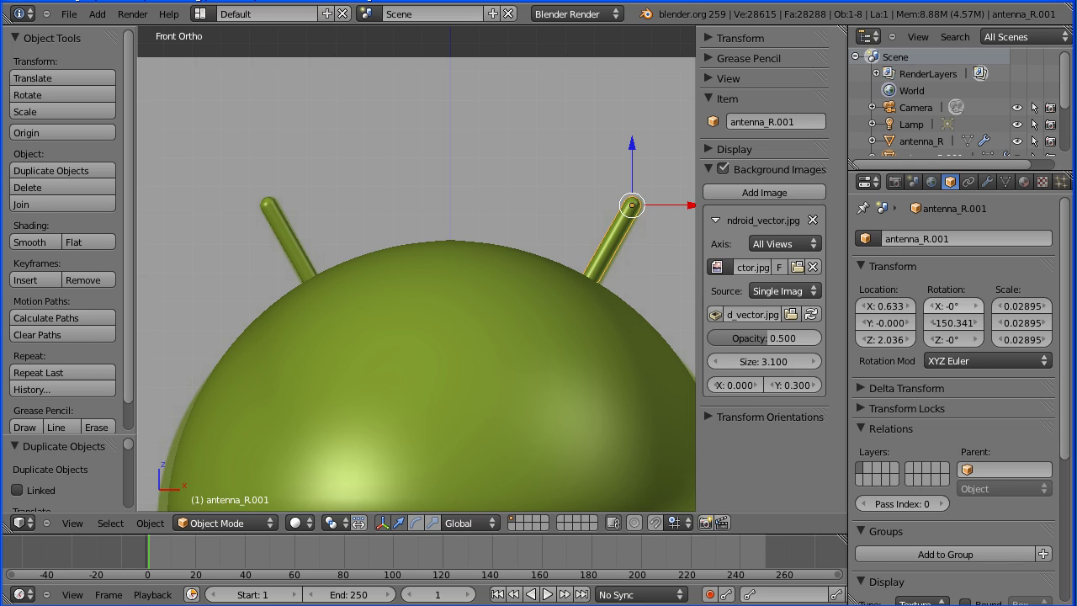
Rename the mirrored antenna copy as antenna_L
left_click(957, 239)
key("End")
key("BackSpace")
key("BackSpace")
key("BackSpace")
key("BackSpace")
key("BackSpace")
key("BackSpace")
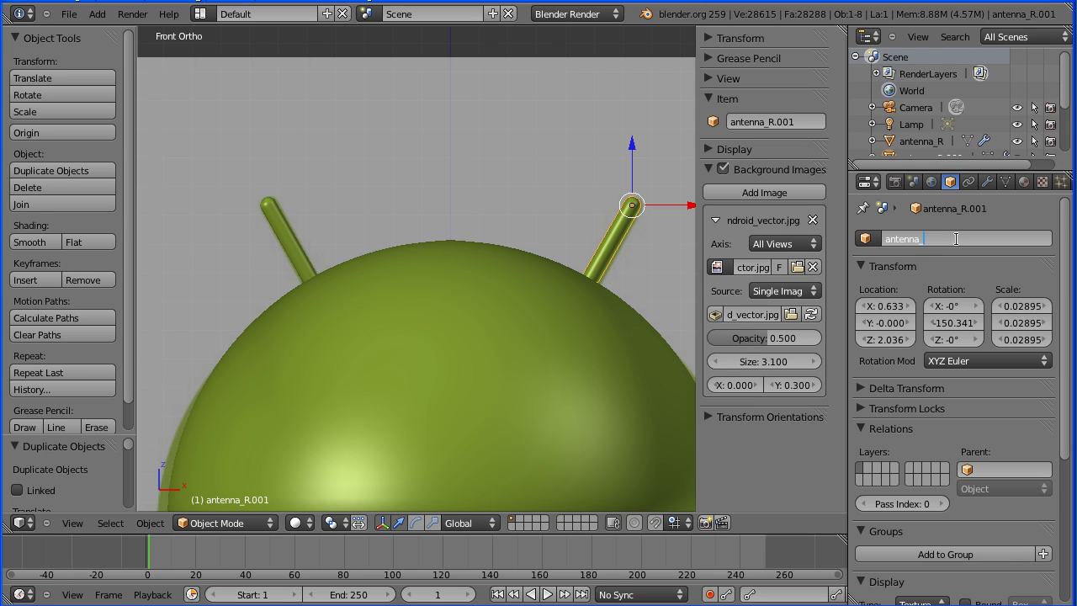
type("_L")
key("Return")
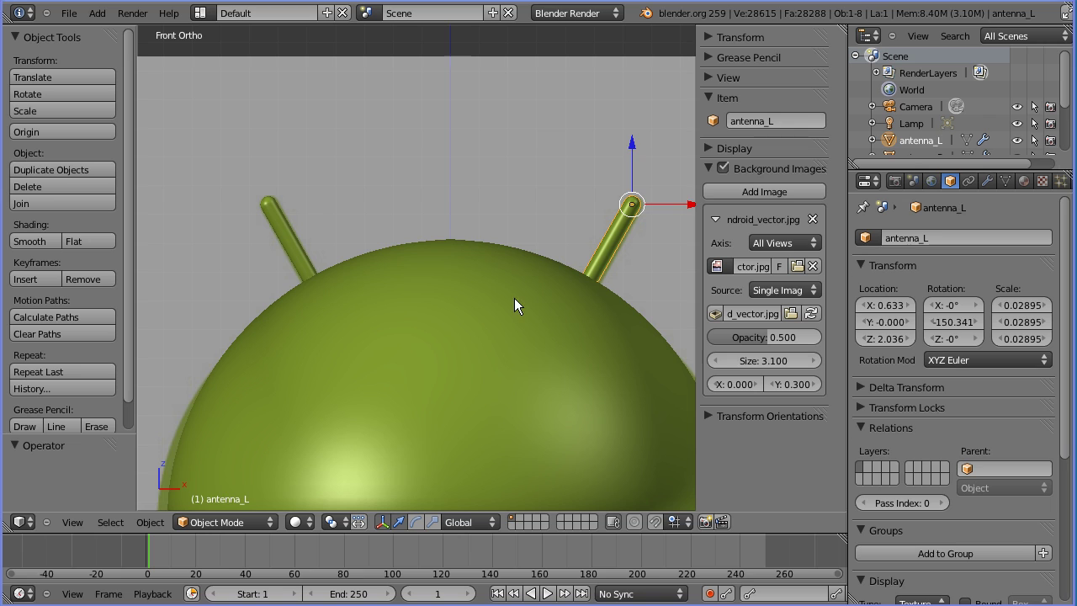
Select the head and body, and hide the body object in the viewport
right_click(487, 298)
scroll(487, 298, "down", 3)
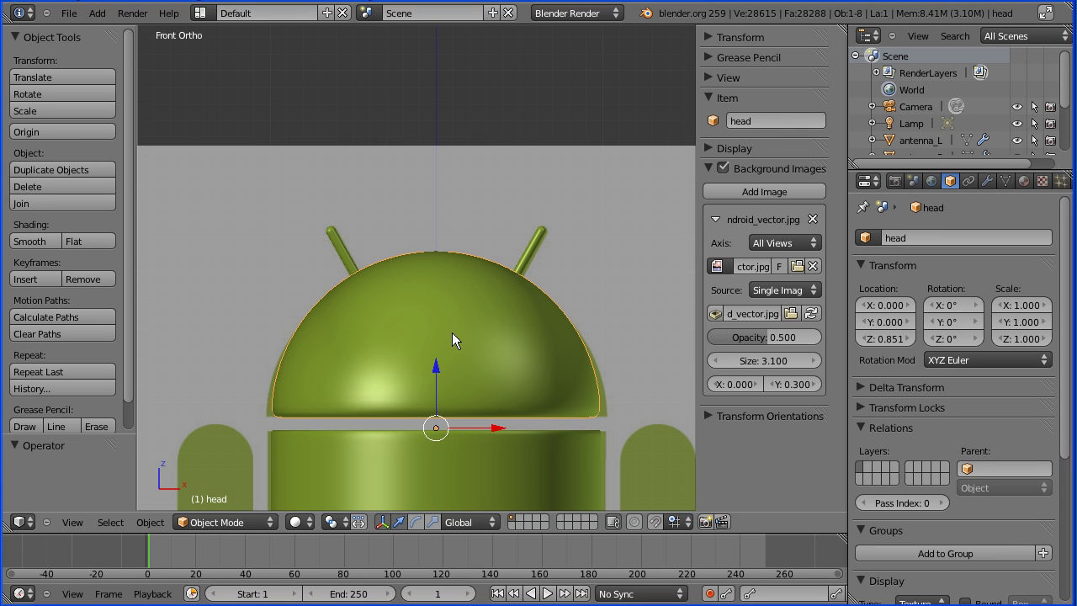
right_click(433, 473, "shift")
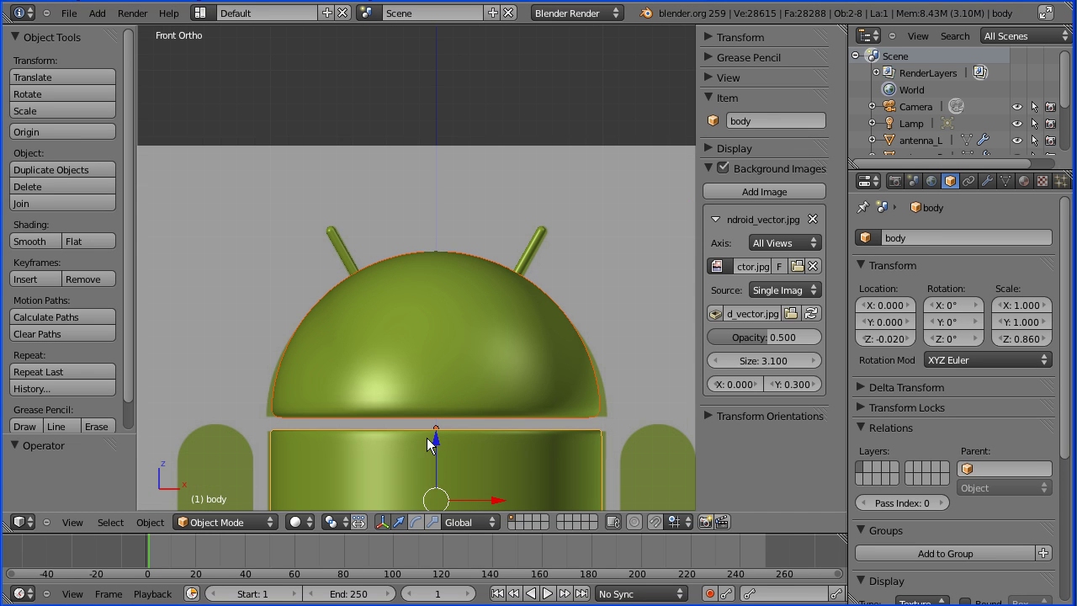
middle_click_drag(435, 440, 435, 173, "shift")
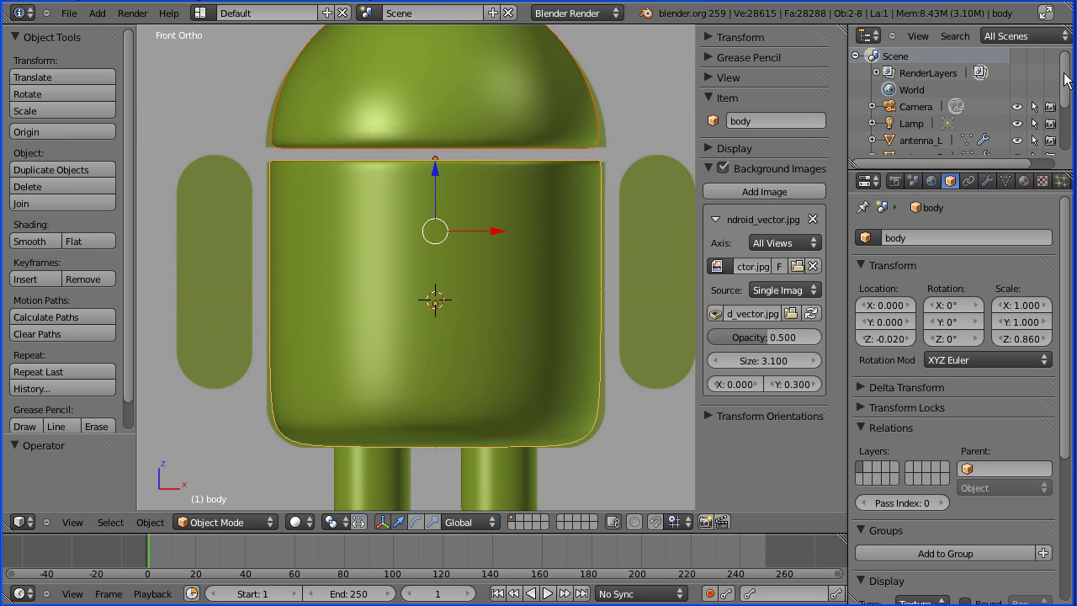
scroll(1070, 106, "down", 2)
left_click(1017, 130)
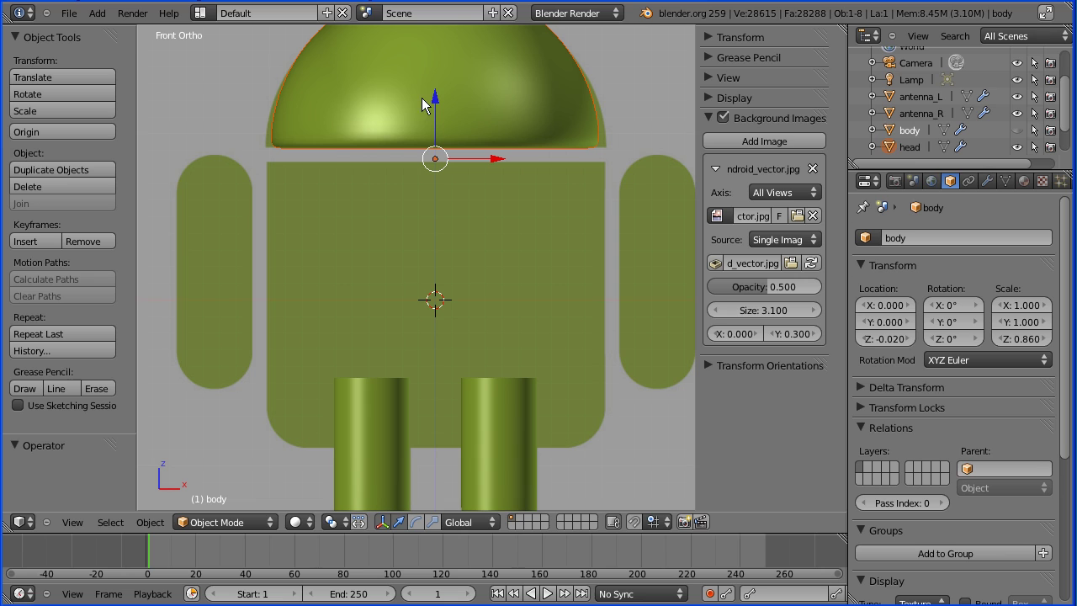
Add a UV sphere with 32 segments and 17 rings
left_click(97, 12)
mouse_move(107, 30)
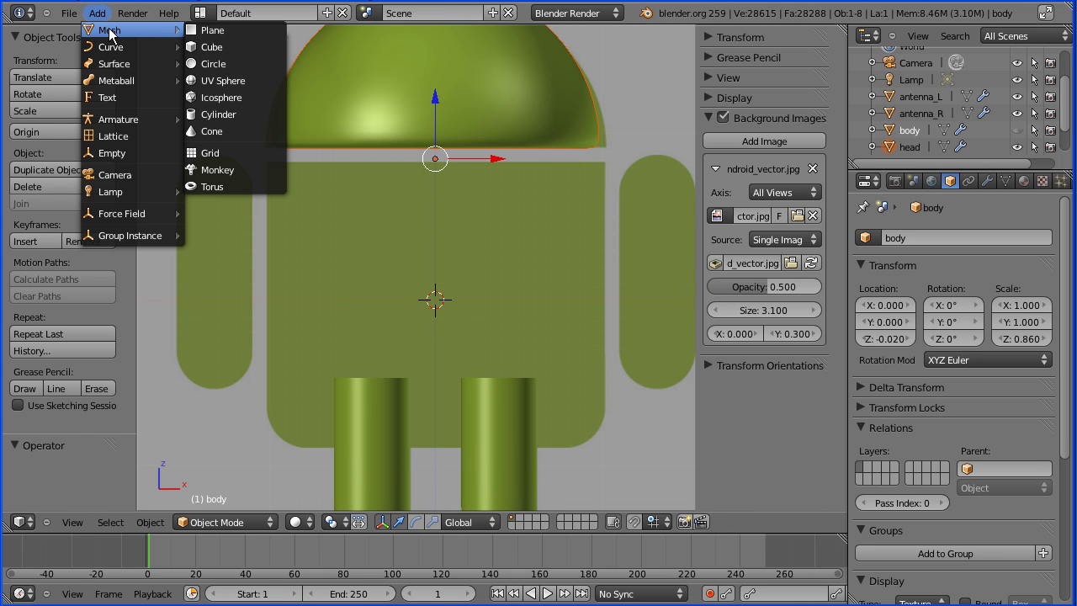
left_click(269, 83)
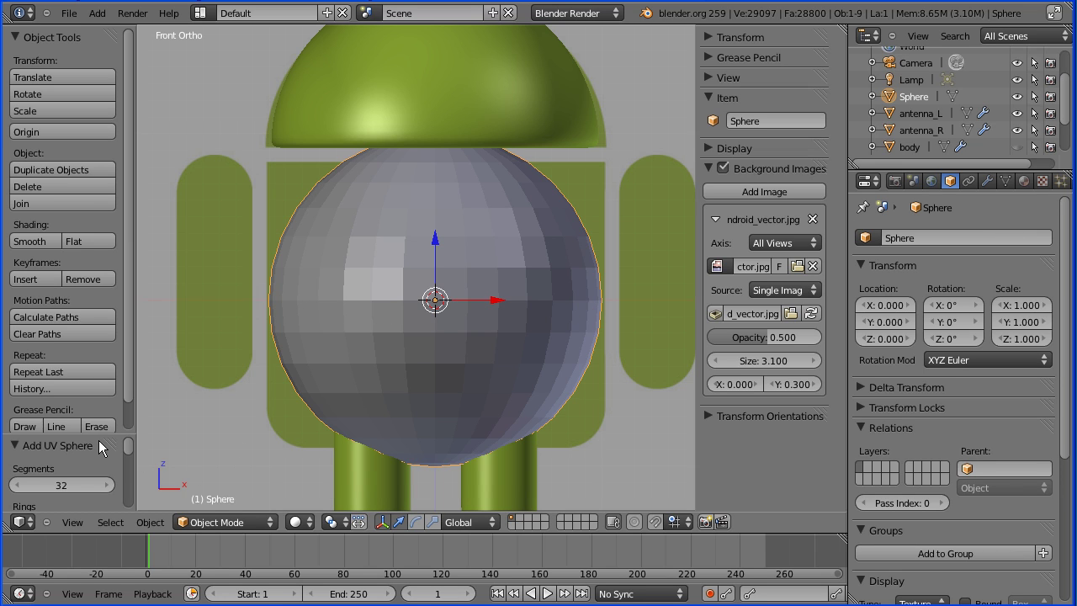
left_click_drag(104, 431, 110, 391)
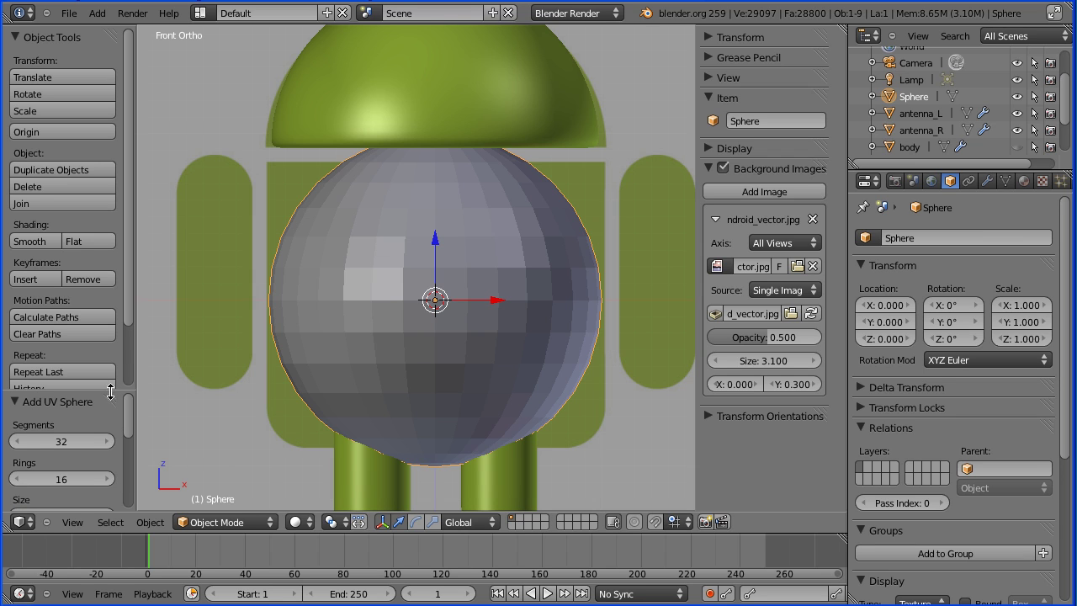
left_click(107, 479)
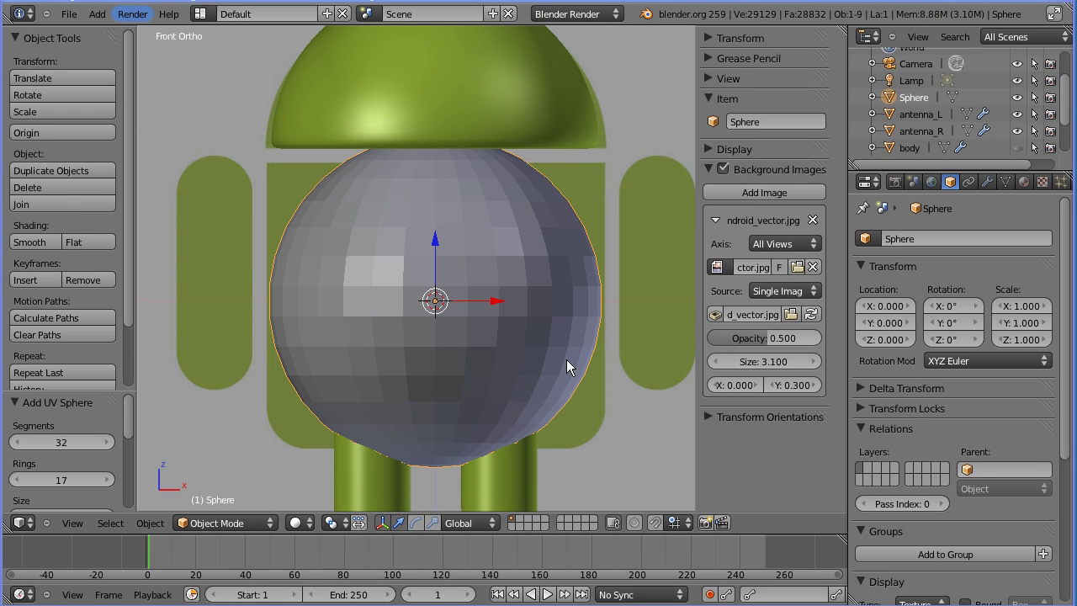
Scale the sphere down to about 0.108 and move it onto the lower end of the left-hand reference arm, about X -1.337, Z -0.329
key("s")
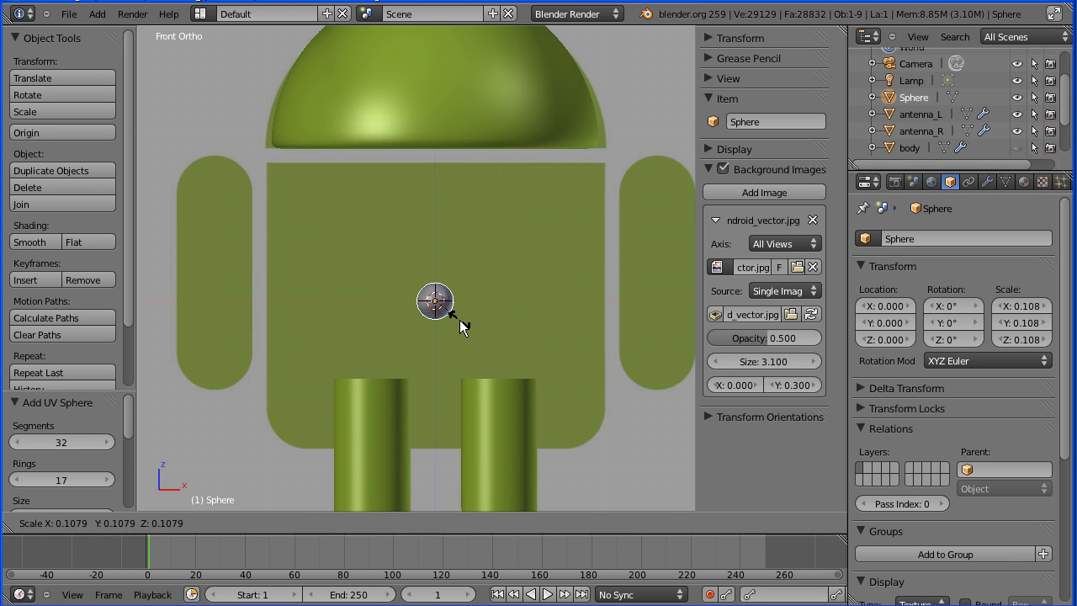
left_click(460, 320)
key("g")
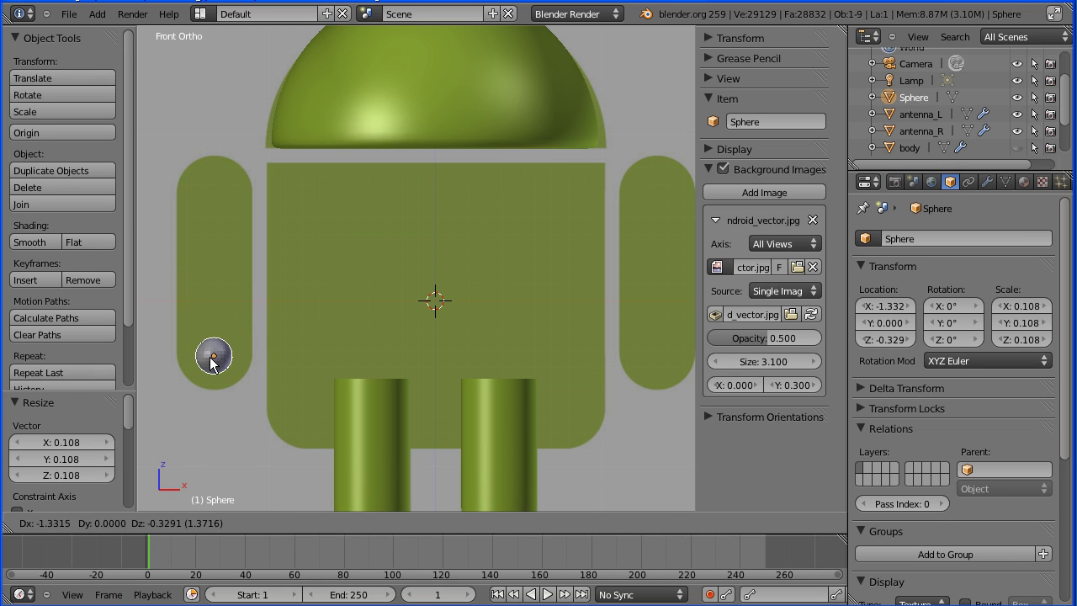
left_click(213, 360)
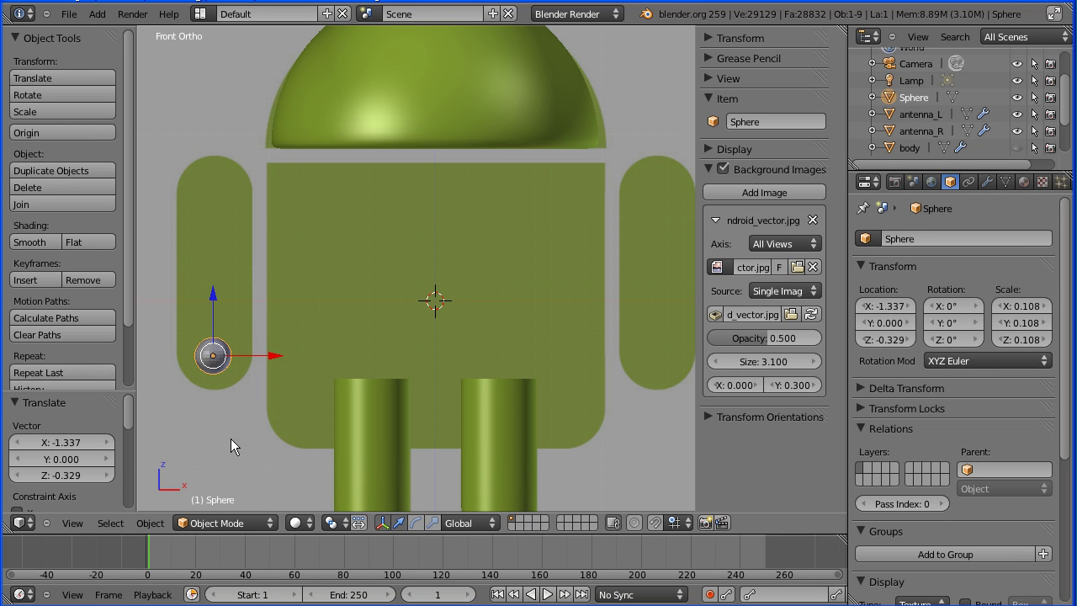
Switch the viewport shading to Wireframe so the reference arm's rounded lower end shows through the sphere
middle_click_drag(234, 442, 417, 380, "shift")
scroll(417, 381, "up", 7)
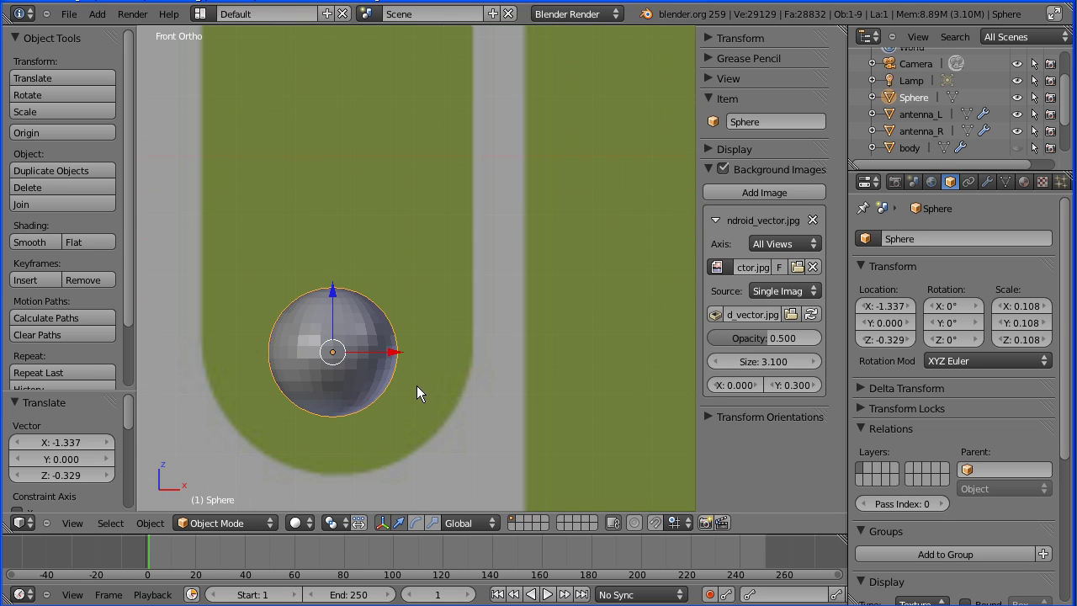
scroll(387, 439, "up", 1, "shift")
scroll(425, 404, "left", 2, "ctrl")
scroll(450, 373, "down", 3, "shift")
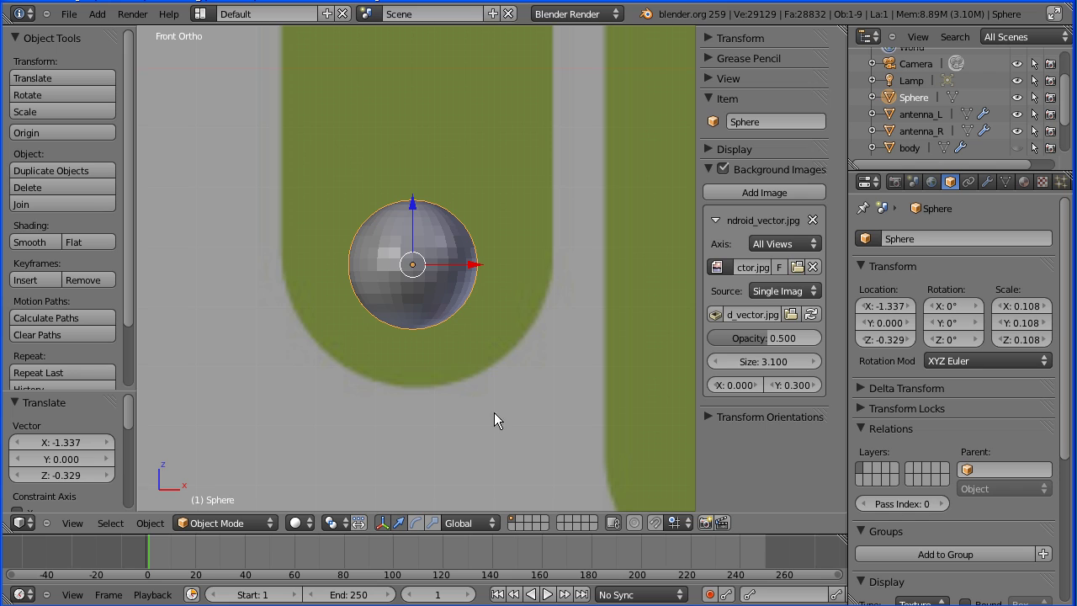
scroll(518, 427, "up", 2)
scroll(530, 433, "up", 3)
scroll(522, 428, "down", 2)
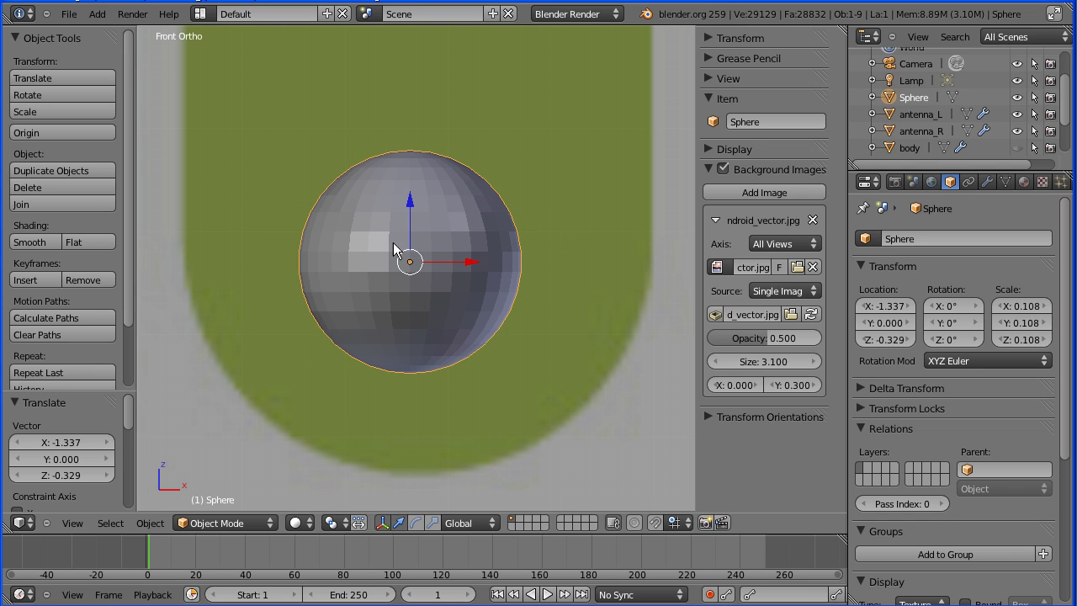
left_click(297, 524)
left_click(307, 488)
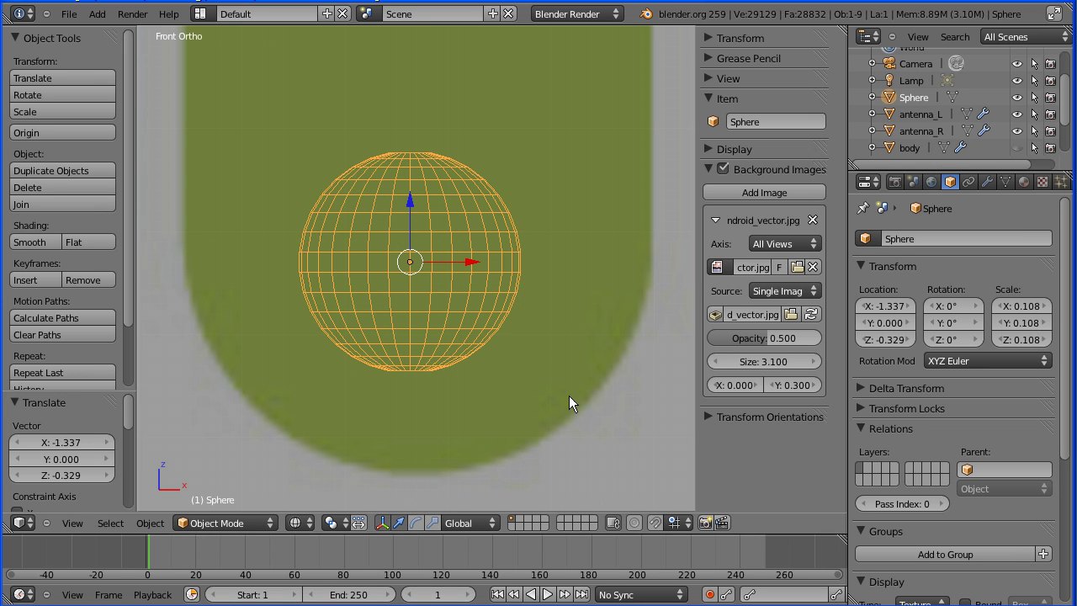
Scale the sphere to about 0.227 and move it to about X -1.329, Z -0.307, matching the reference arm's lower end
key("s")
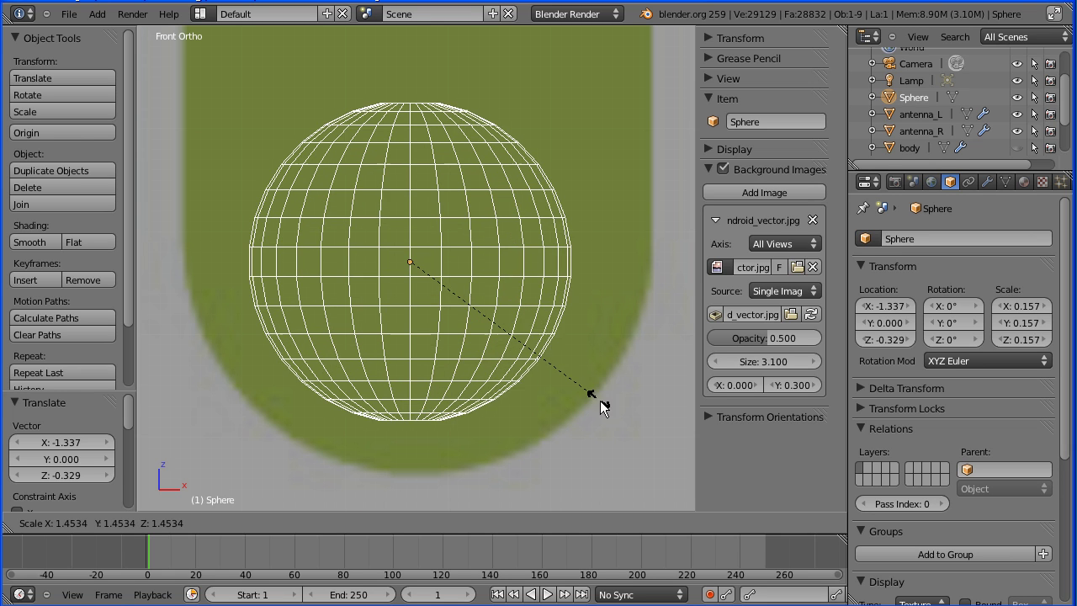
left_click(684, 466)
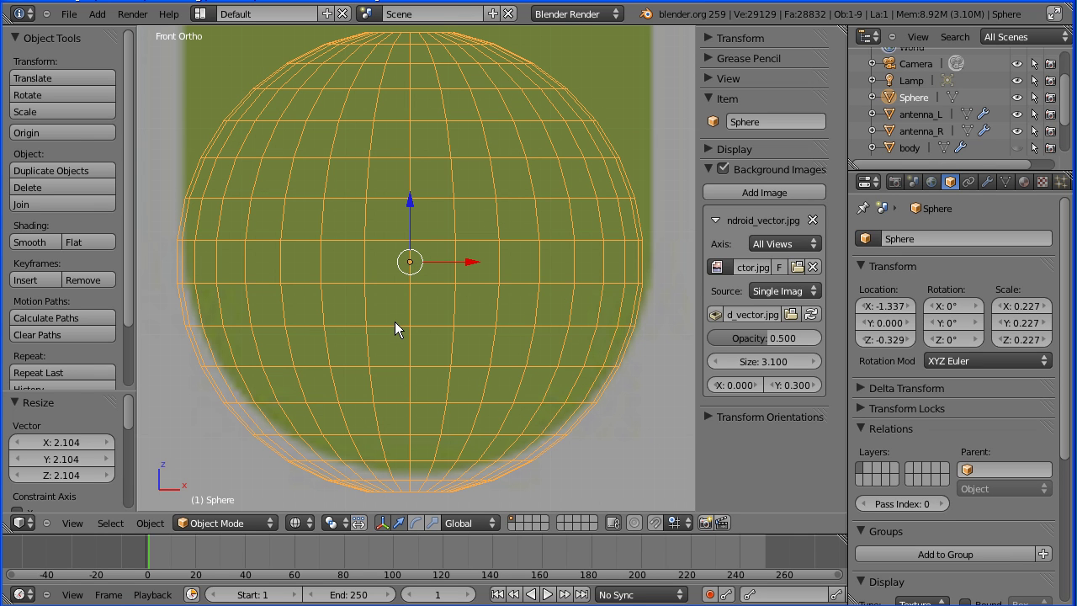
key("g")
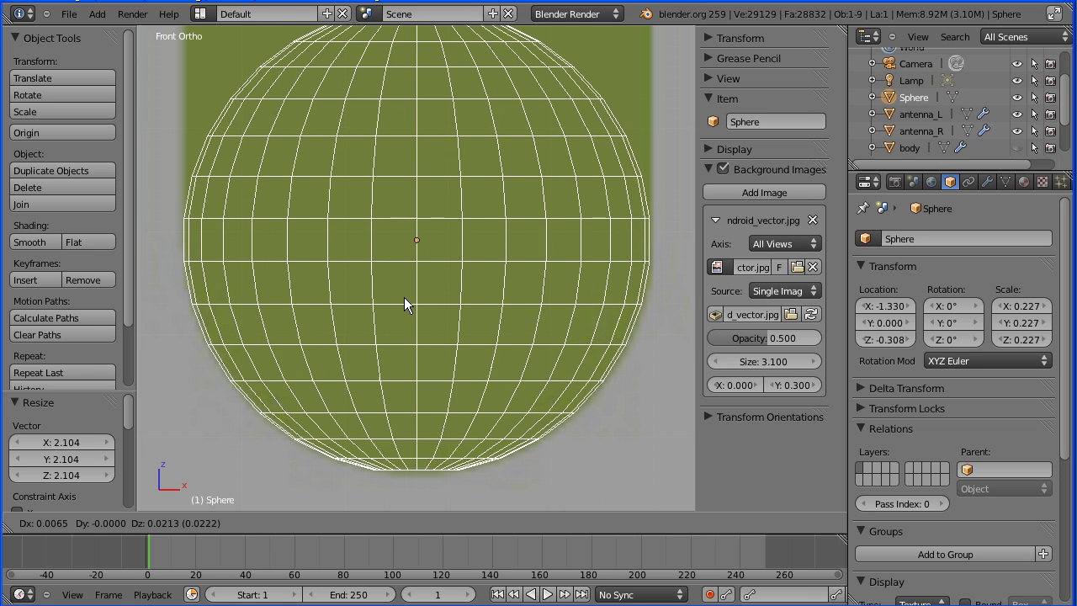
left_click(404, 297)
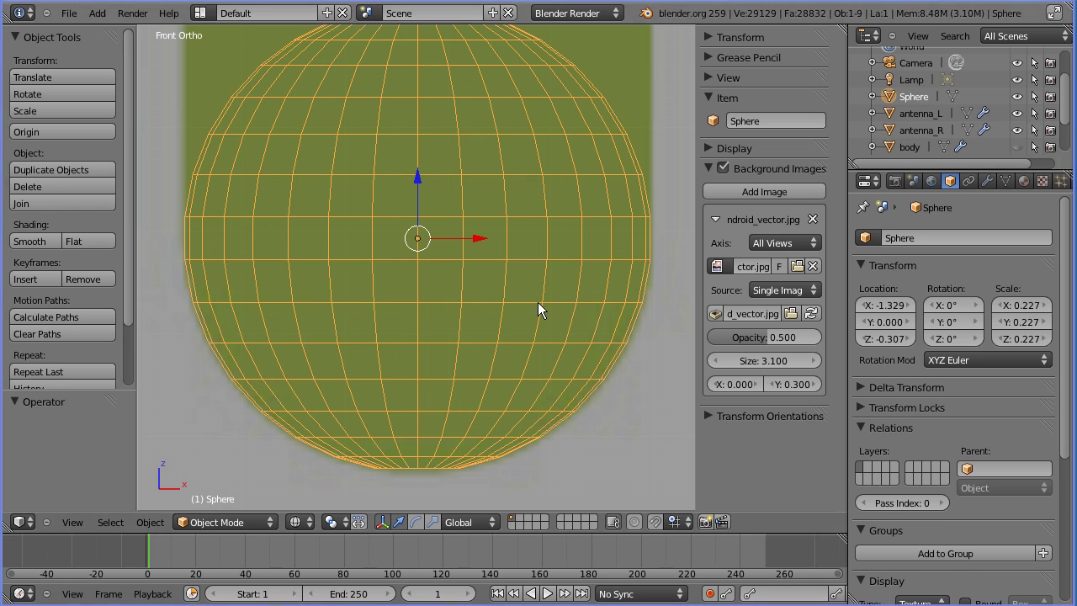
Return the viewport shading to Solid and enter Edit Mode on the sphere
scroll(526, 217, "down", 3)
scroll(523, 215, "down", 1)
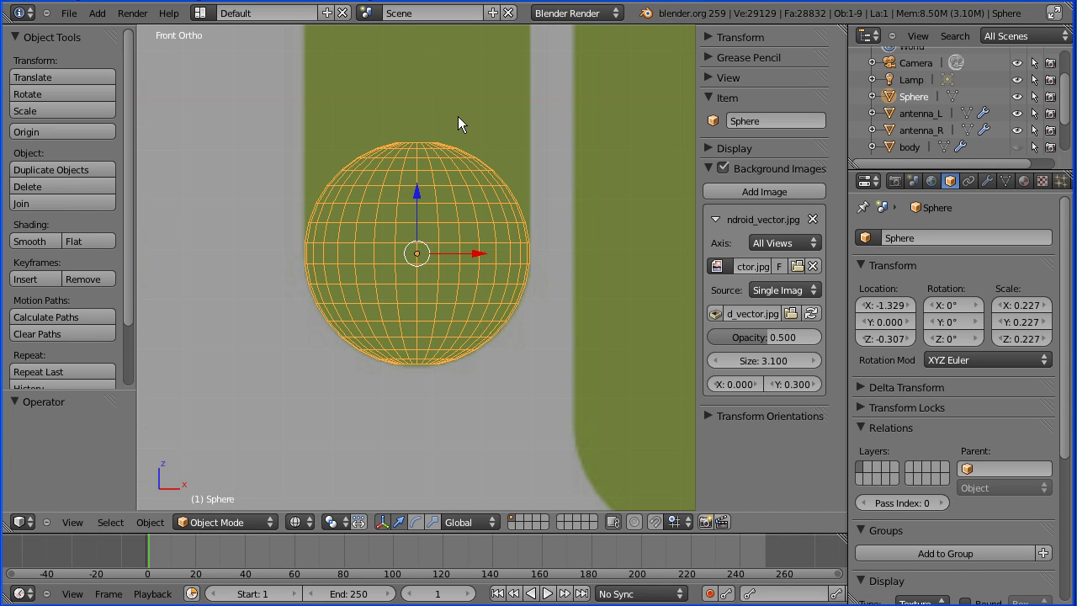
middle_click_drag(458, 116, 464, 319, "shift")
scroll(463, 315, "down", 2)
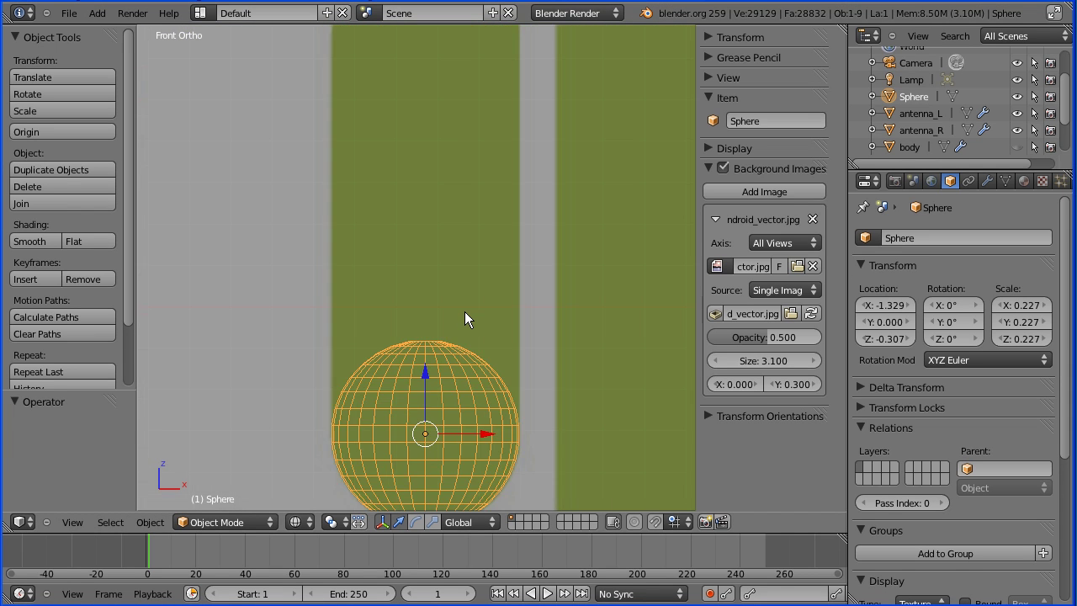
middle_click_drag(441, 191, 429, 227, "shift")
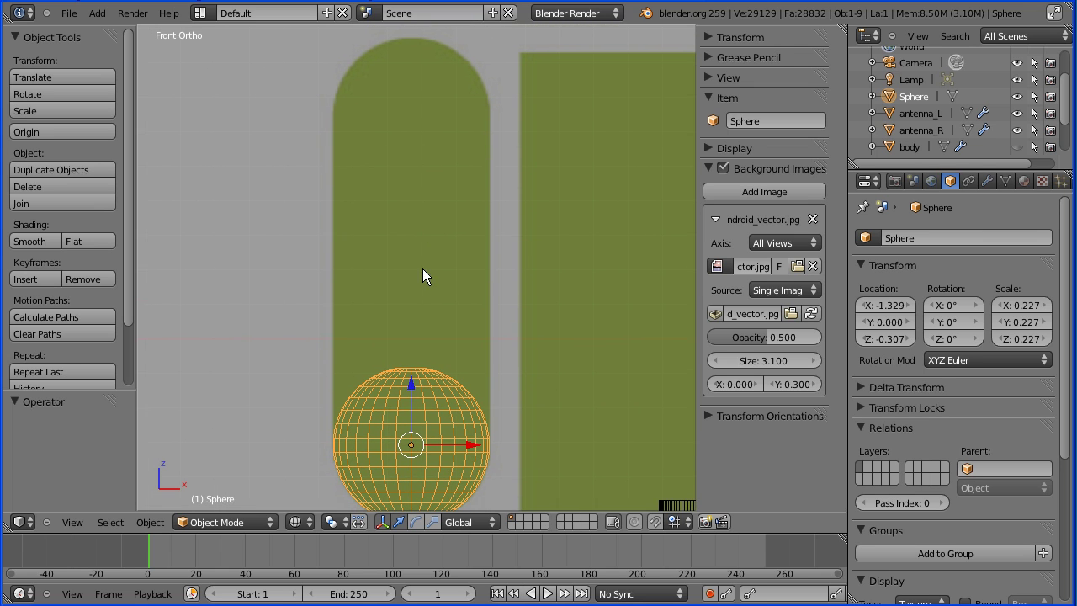
left_click(299, 524)
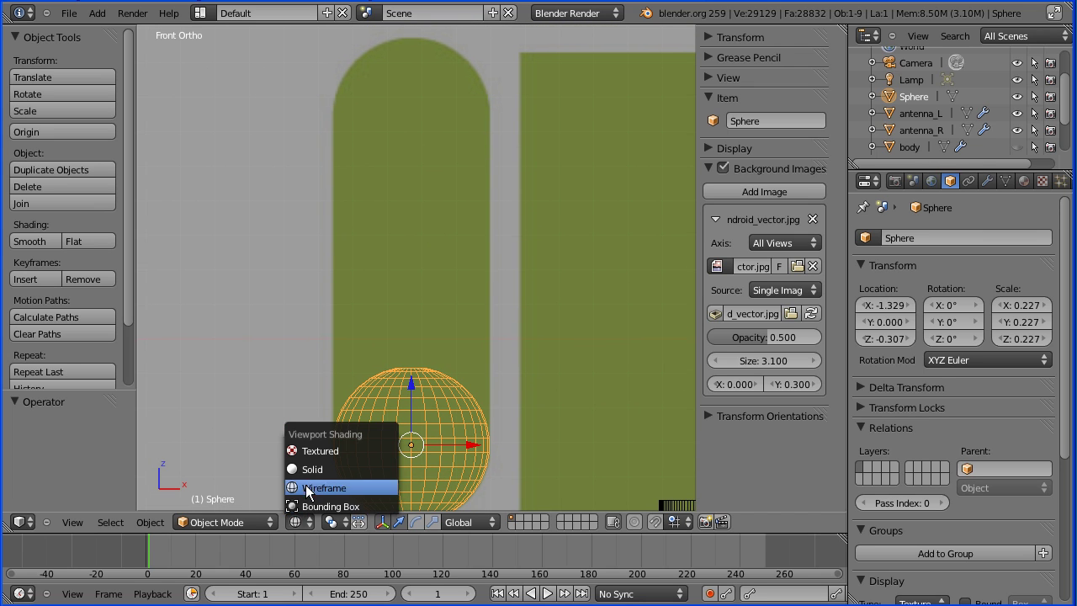
left_click(321, 468)
left_click(251, 526)
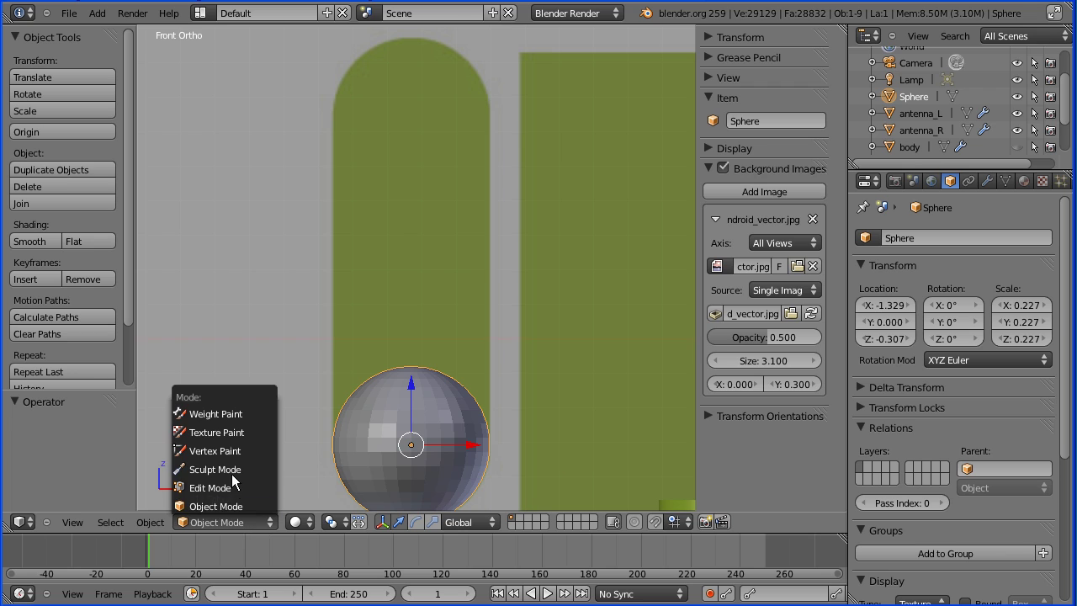
left_click(234, 488)
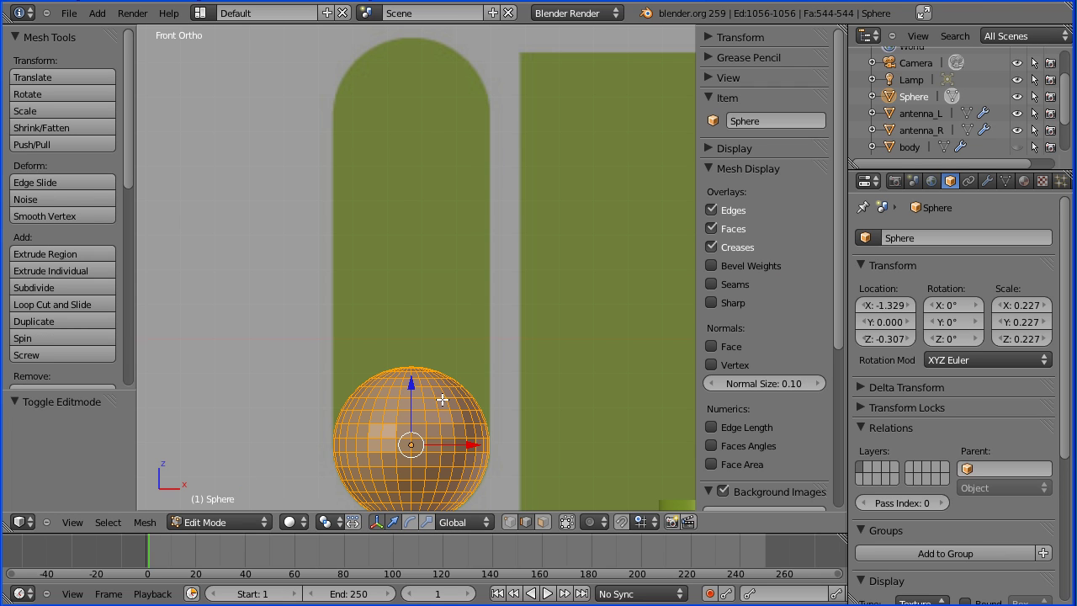
Box-select only the sphere's upper half and move it up about 0.950 along Z to the top of the reference arm
right_click(441, 399)
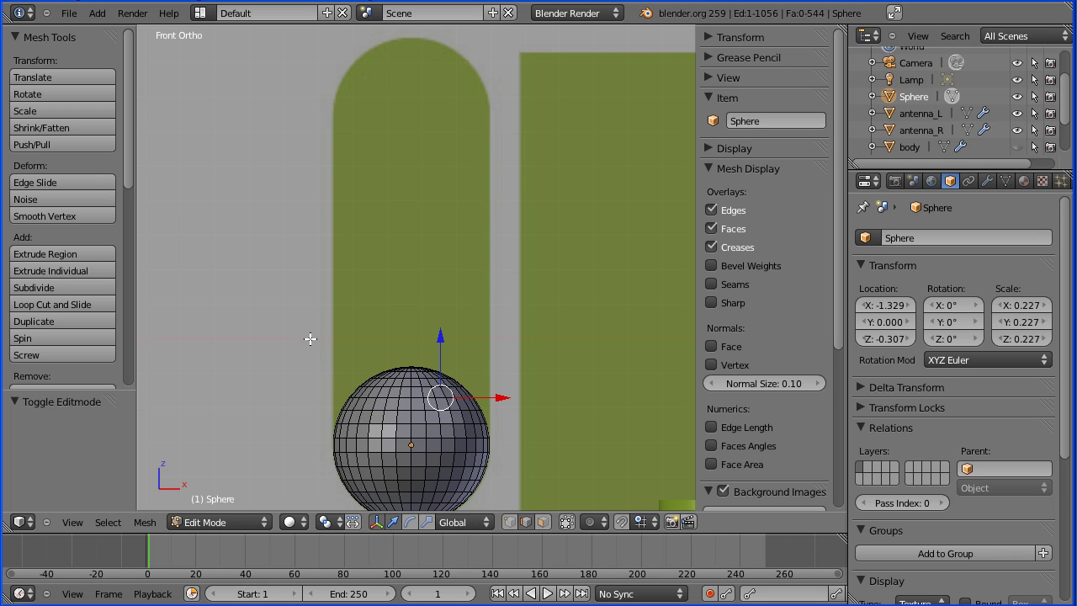
key("b")
left_click_drag(311, 339, 494, 446)
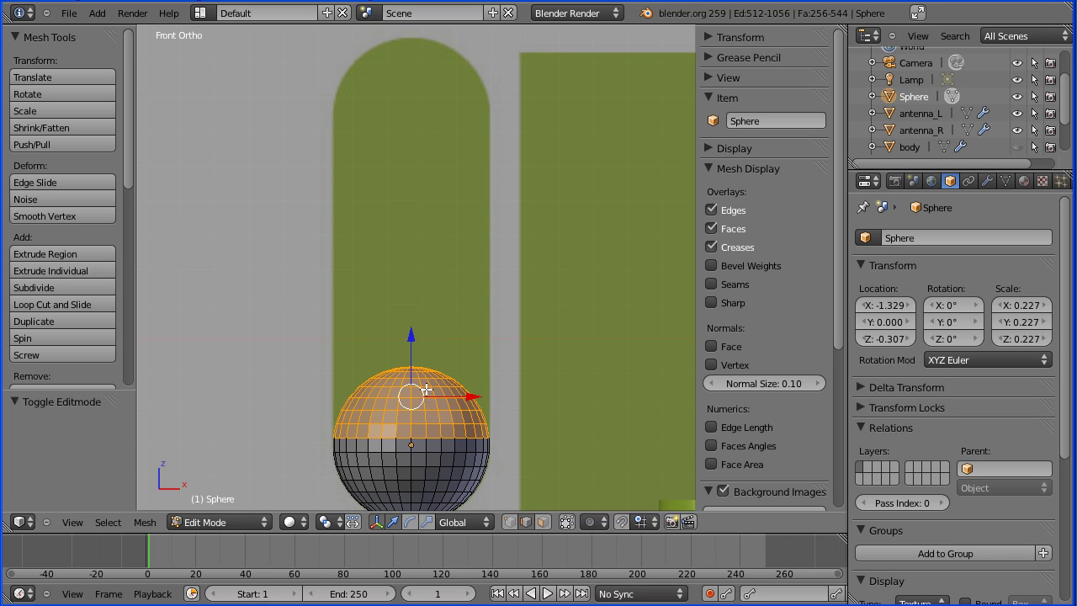
key("g")
key("z")
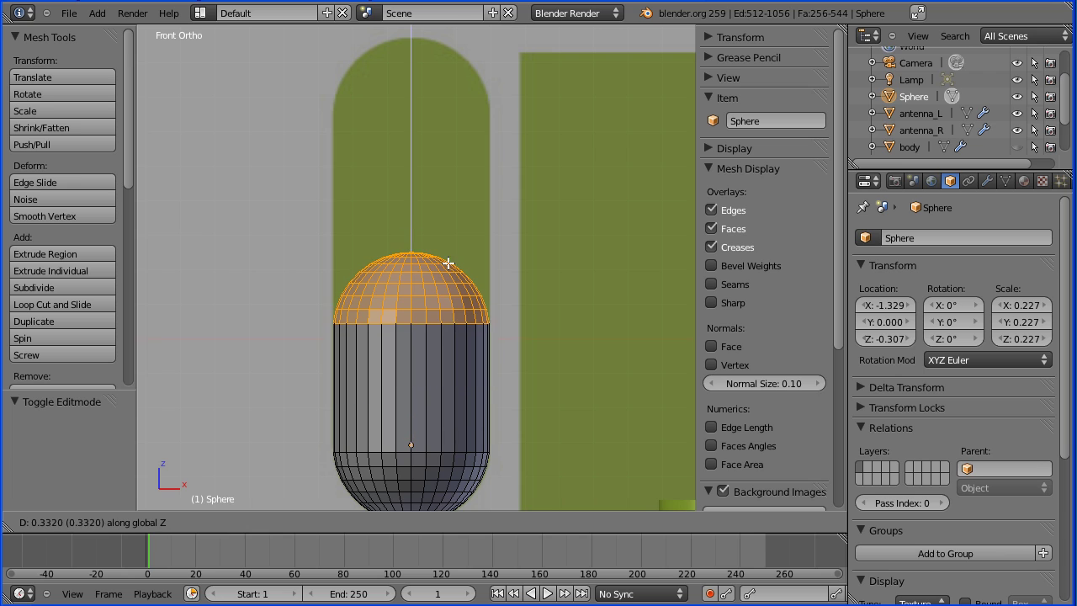
left_click(450, 61)
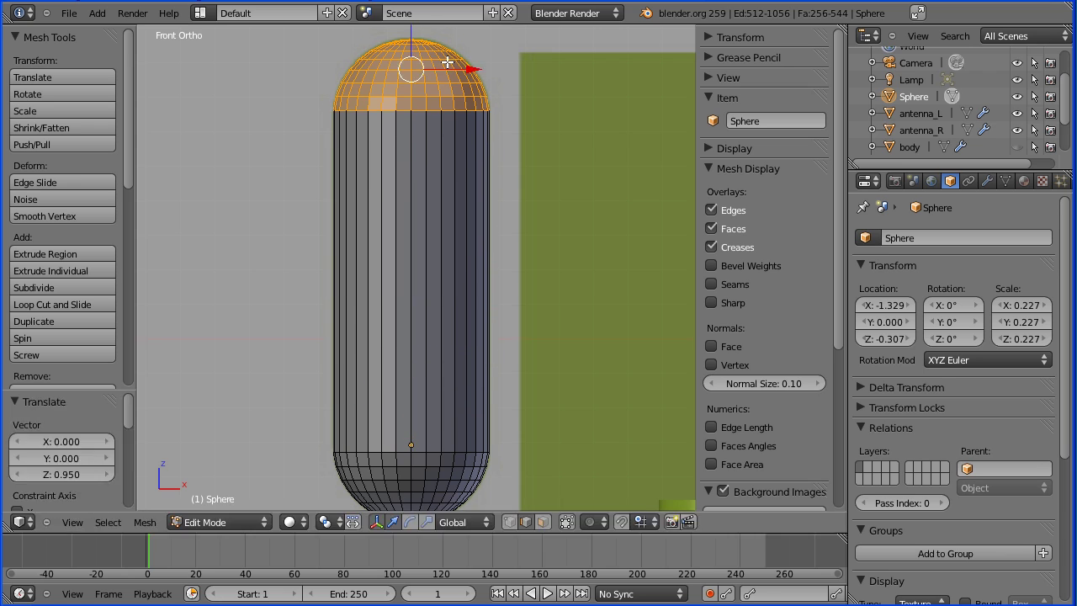
Return to Object Mode and apply smooth shading to the stretched arm shape
key("Tab")
key("Tab")
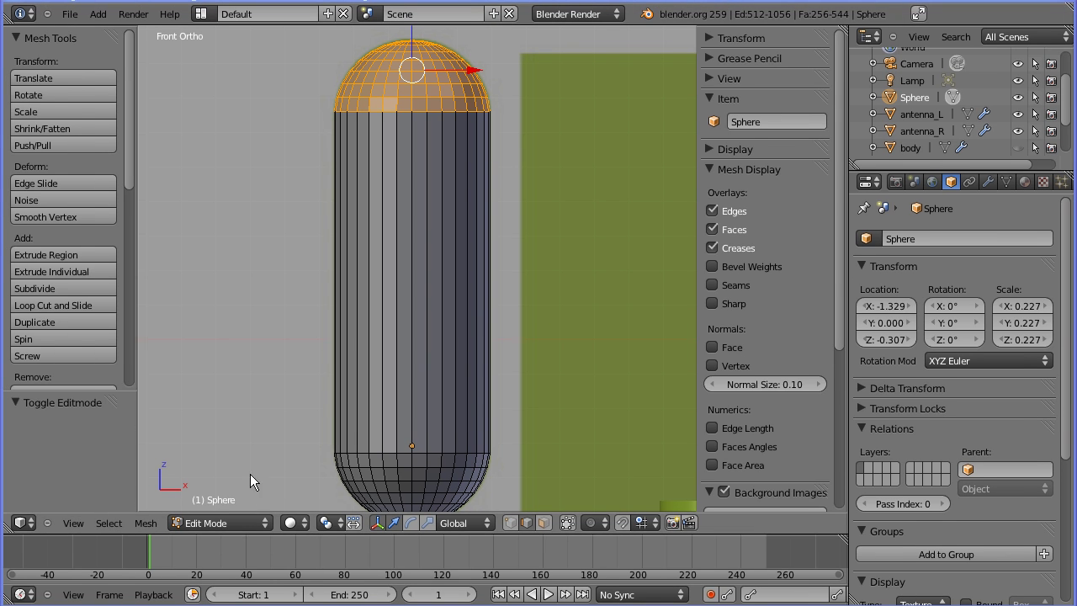
left_click(245, 523)
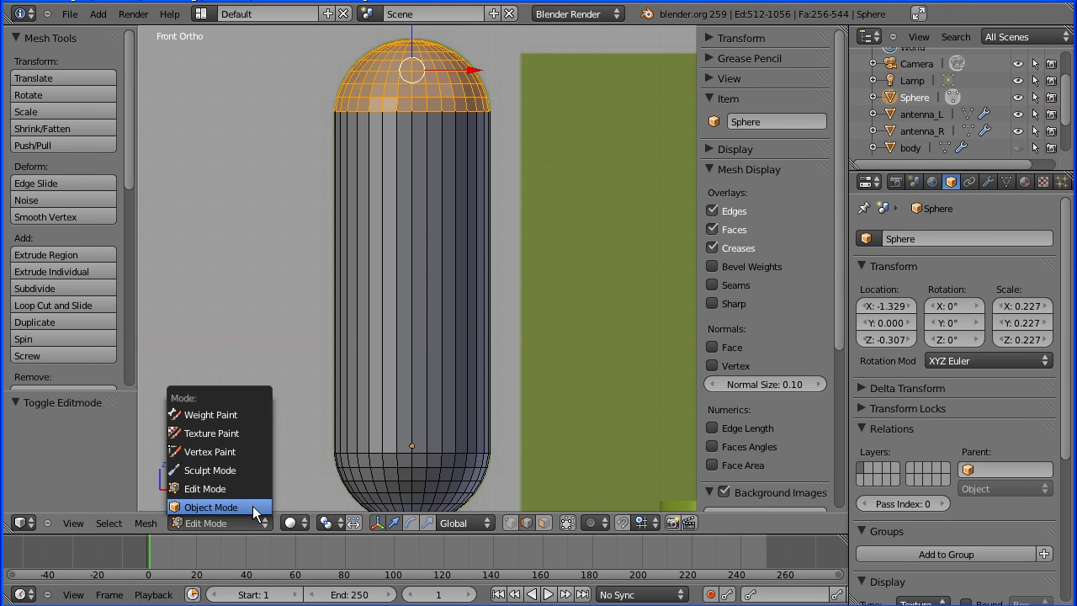
left_click(253, 508)
left_click(51, 243)
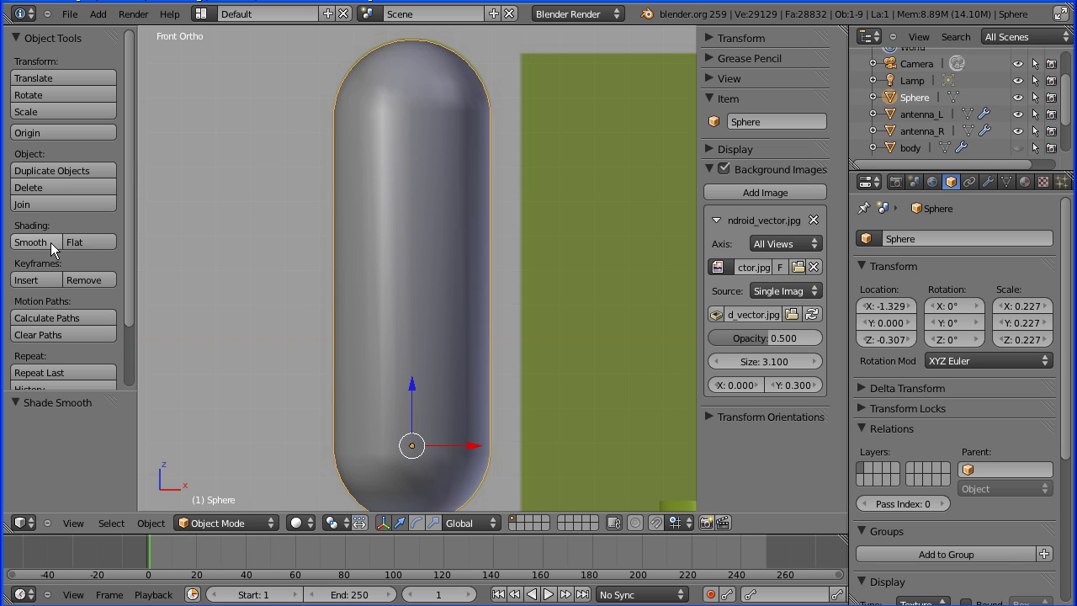
Rename the arm object as arm_R and assign it the existing android material
left_click(939, 241)
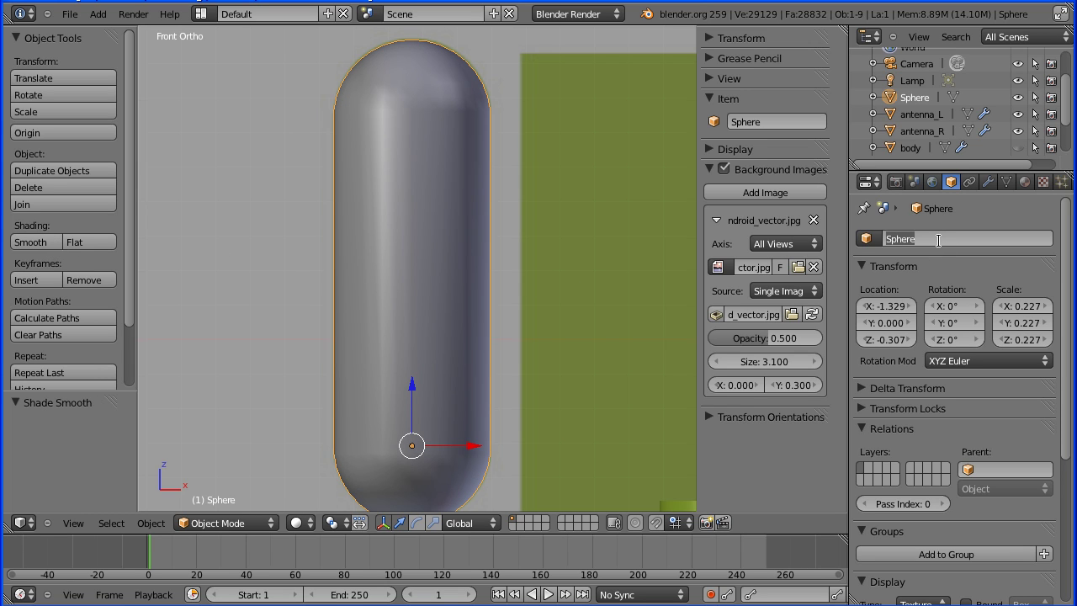
type("m_R")
key("Return")
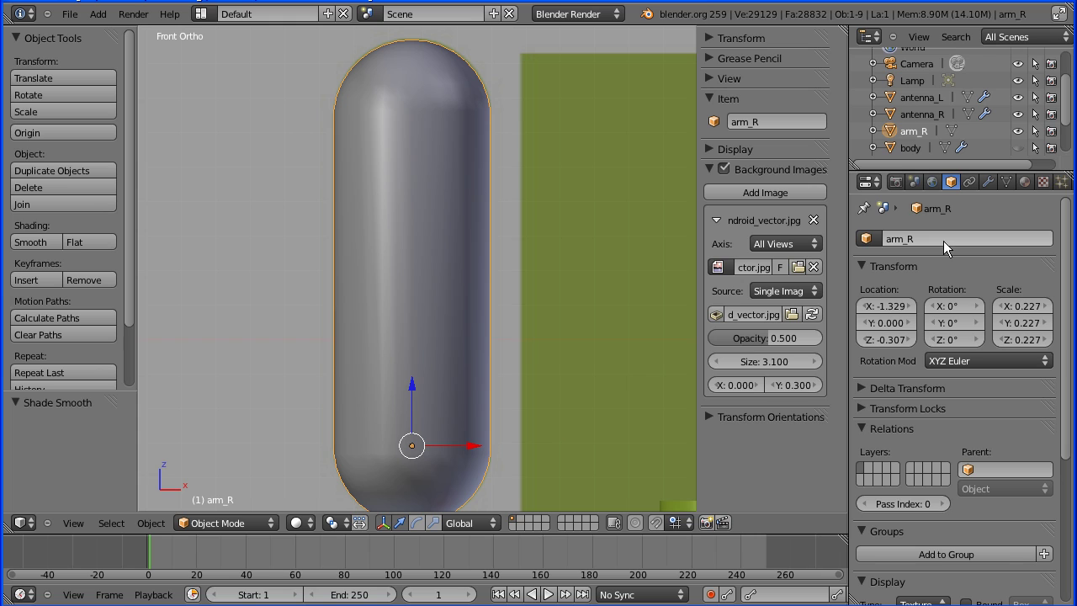
left_click(1026, 180)
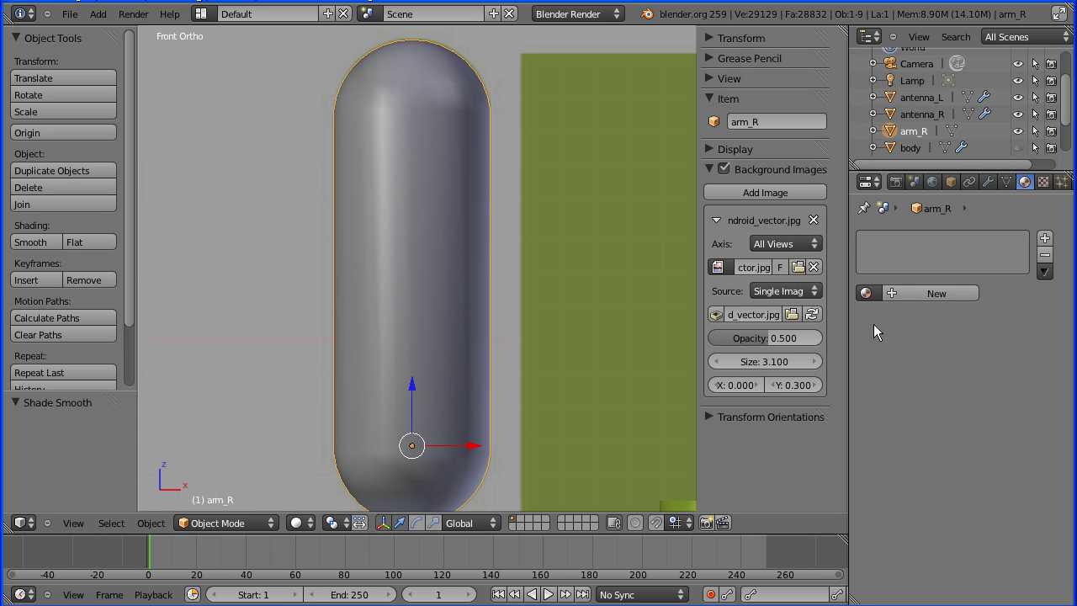
left_click(866, 293)
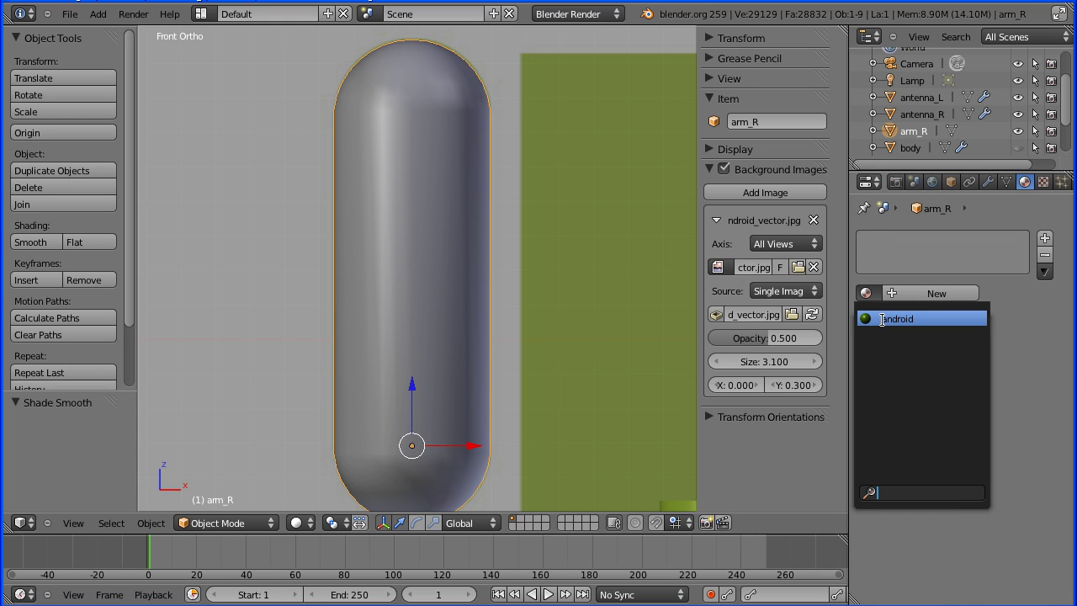
left_click(884, 318)
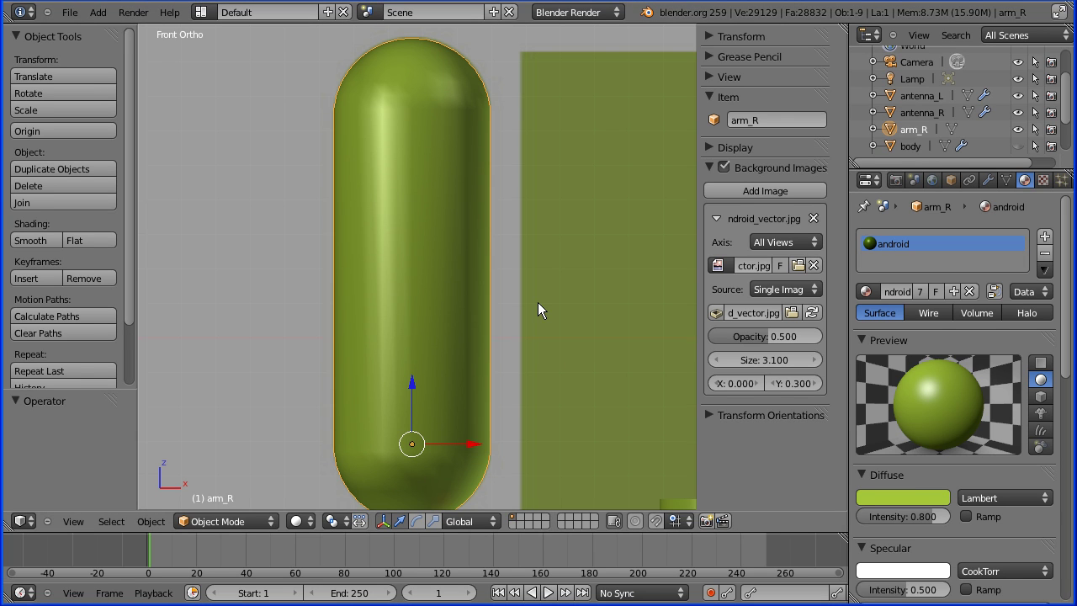
Add a Subdivision Surface modifier to arm_R with 2 view subdivisions
left_click(990, 182)
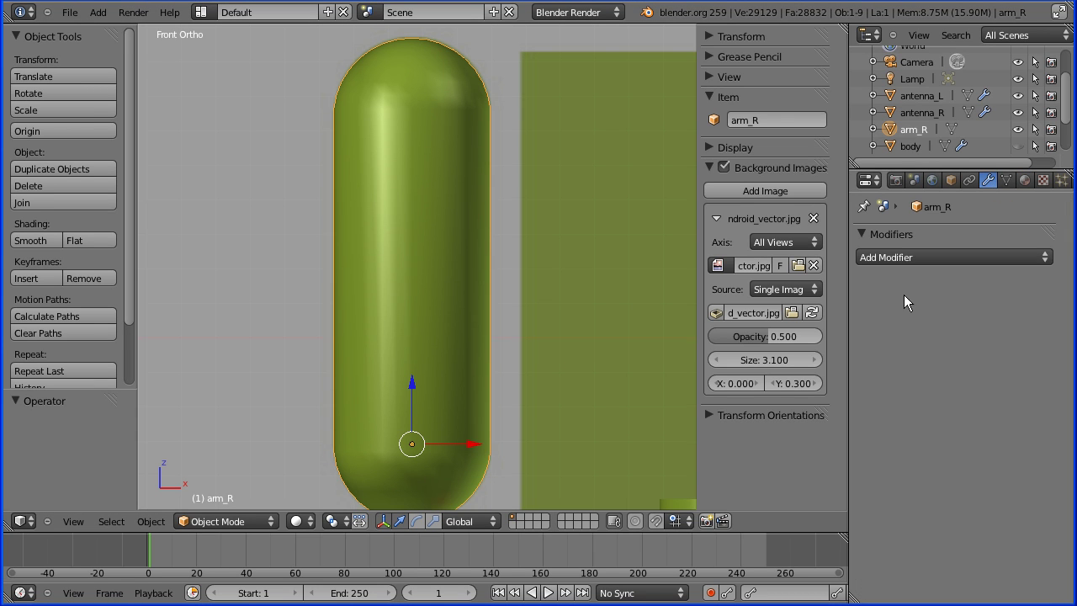
left_click(915, 258)
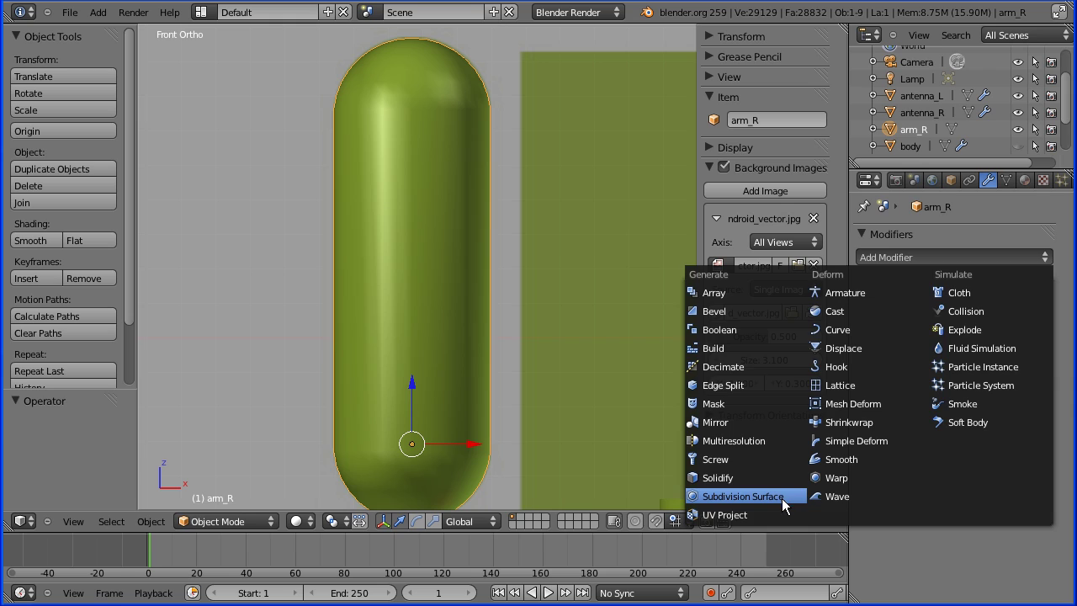
left_click(741, 496)
left_click(942, 378)
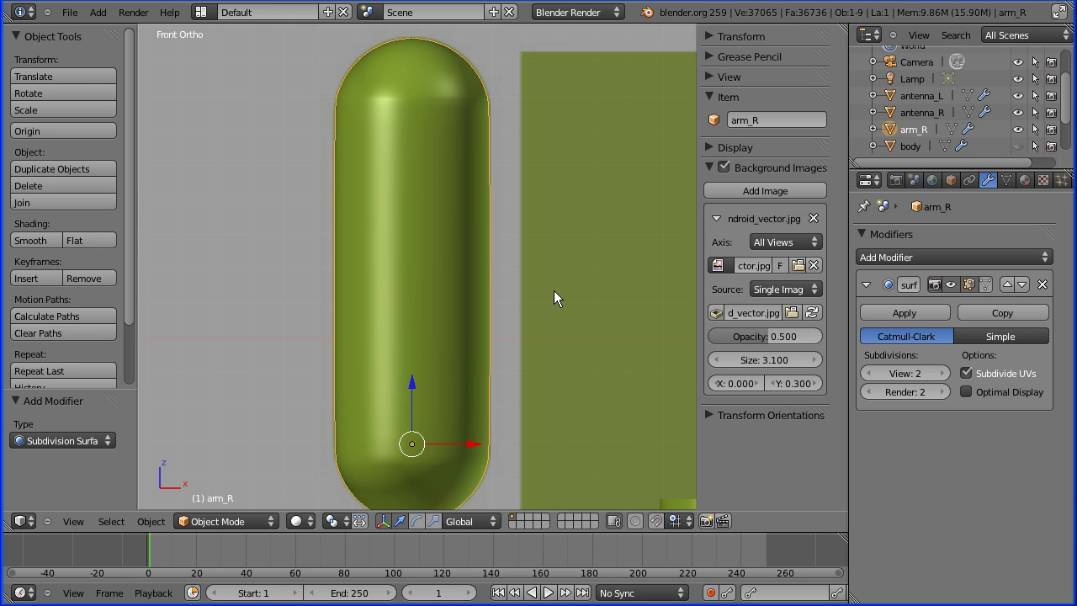
Duplicate arm_R in place and rename the copy as arm_L
key("shift+d")
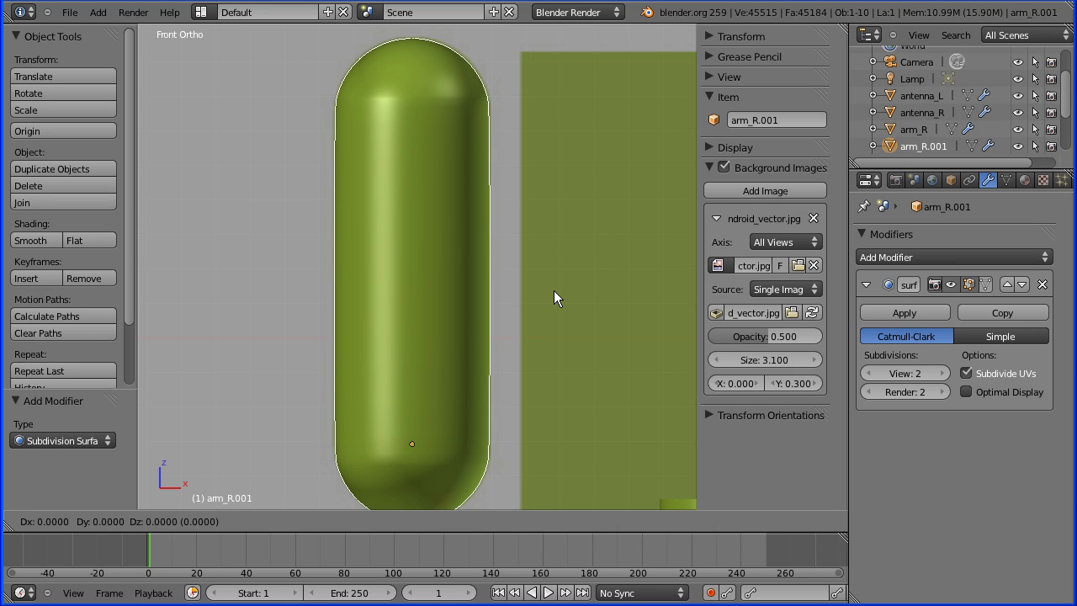
right_click(554, 298)
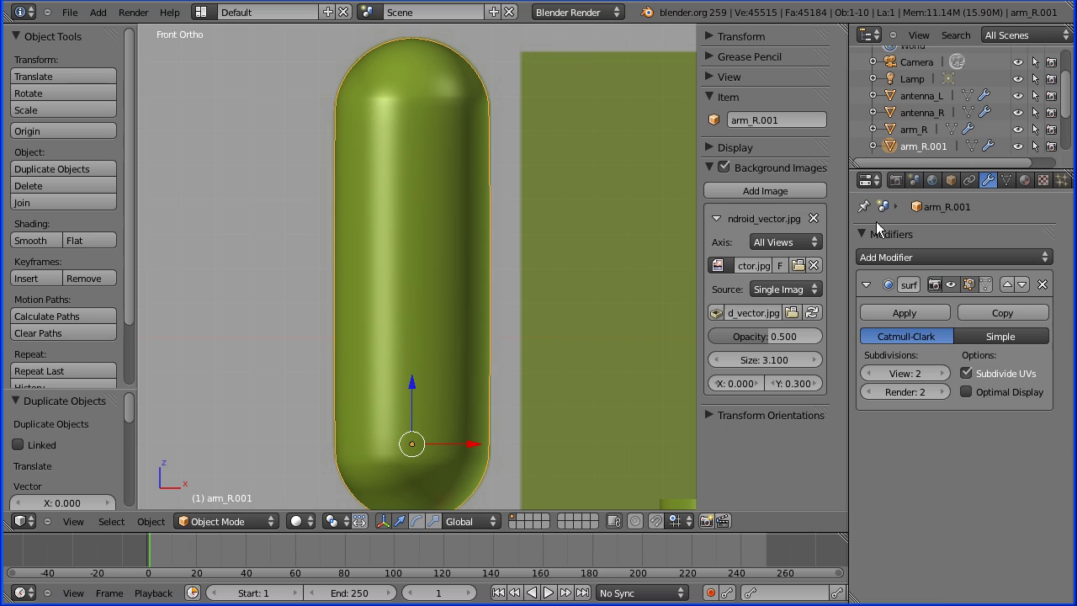
left_click(952, 180)
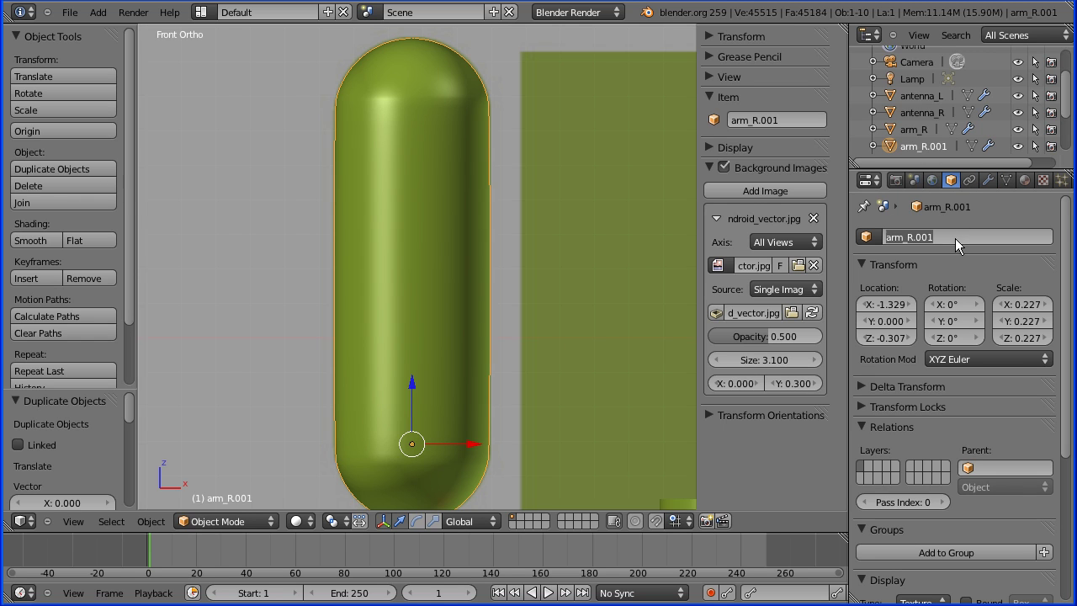
left_click(956, 238)
key("BackSpace")
key("BackSpace")
key("BackSpace")
key("BackSpace")
key("BackSpace")
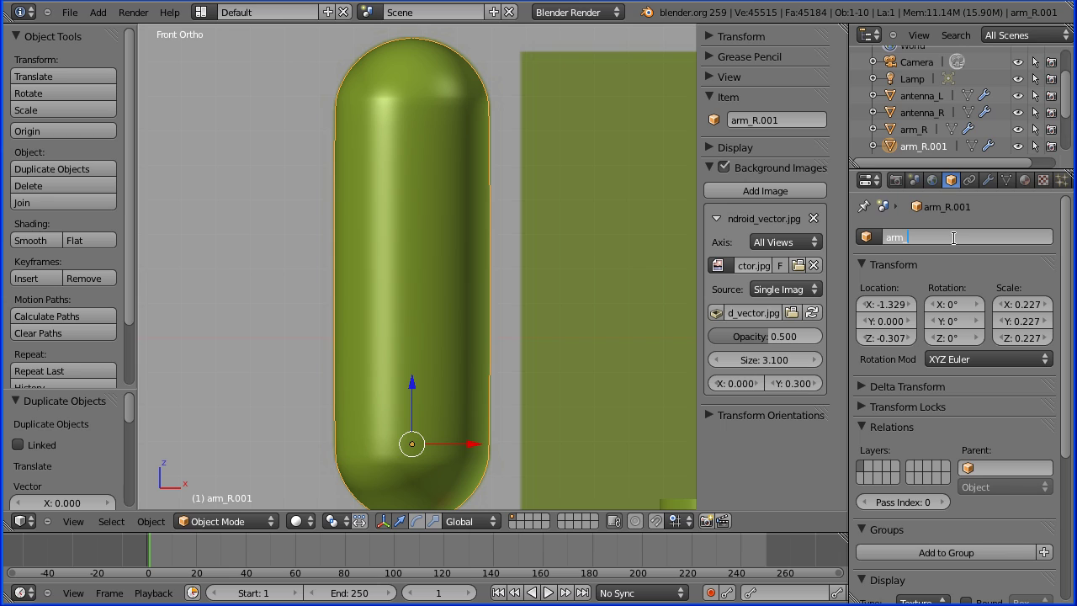
type("L")
key("Return")
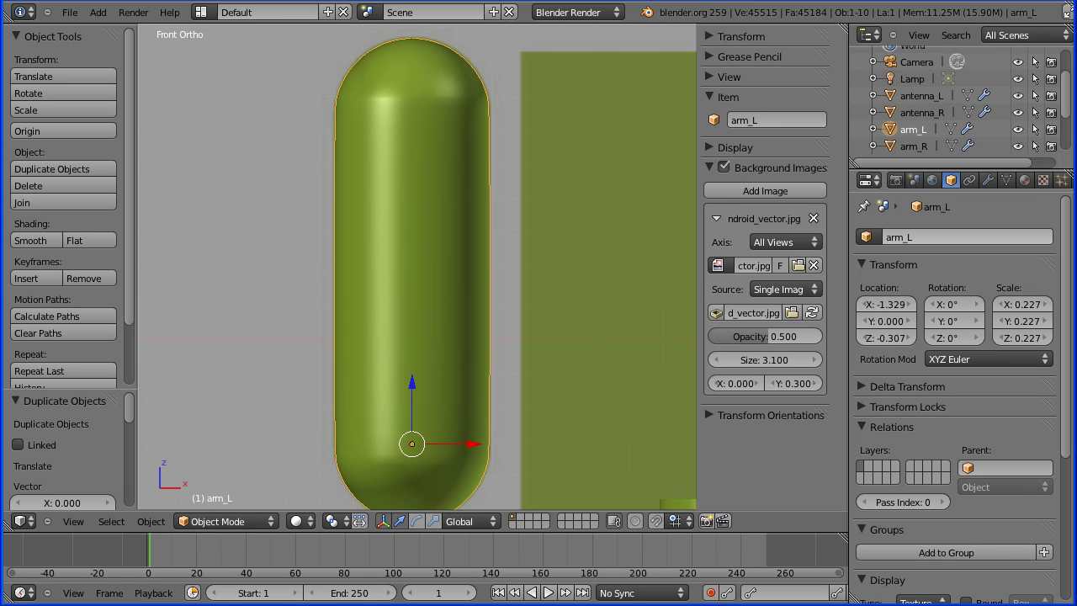
Set arm_L's X location to 1.329 to place it on the opposite side of the body
left_click(867, 308)
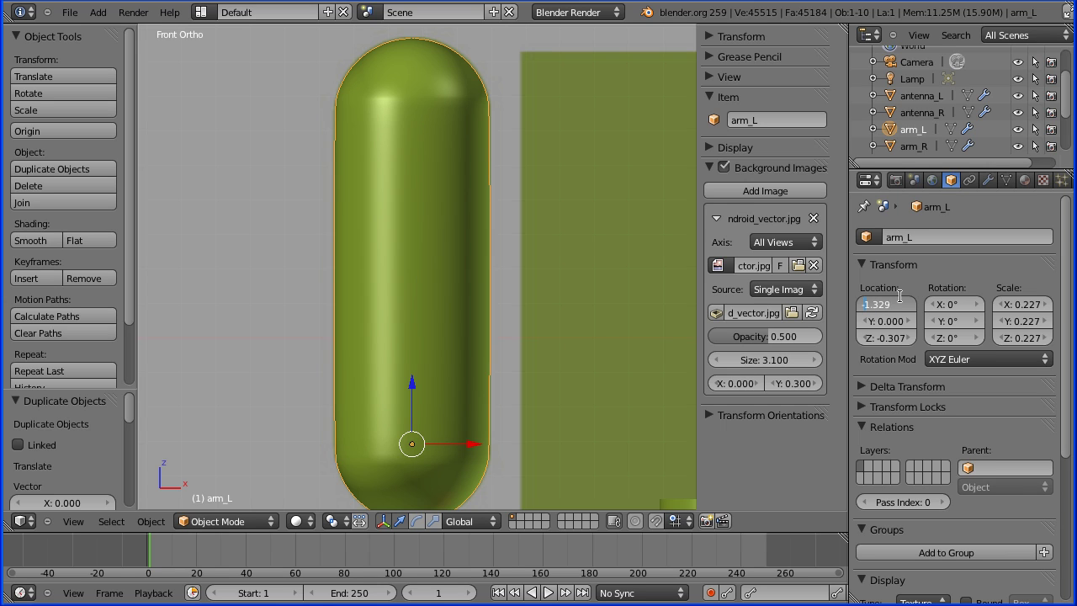
key("Home")
key("Delete")
key("shift+End")
key("Return")
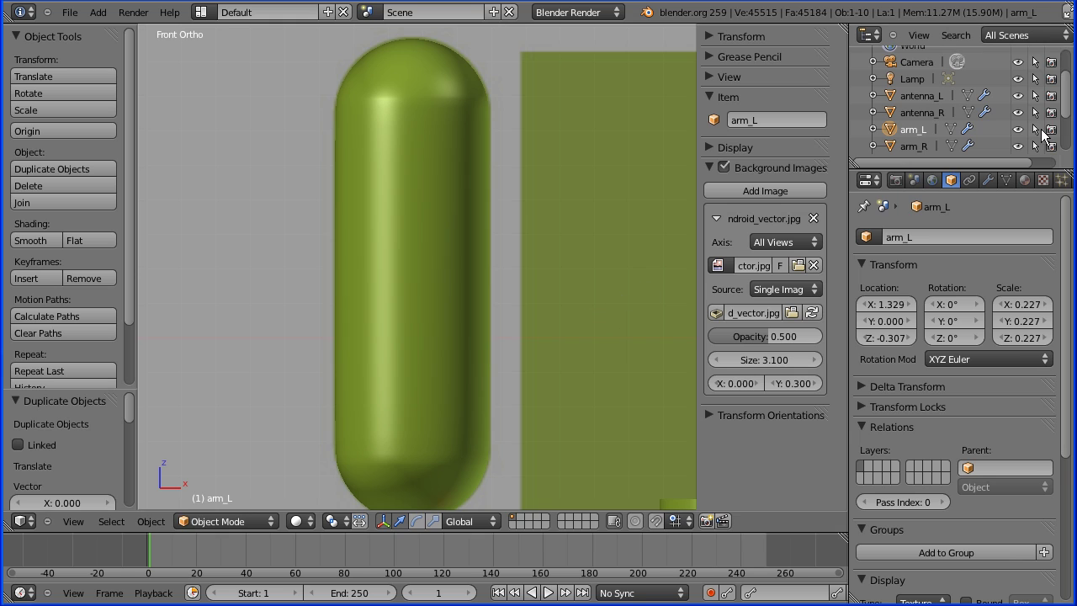
Make the hidden body object visible again and check the assembled robot from several angles
scroll(1067, 116, "down", 1)
scroll(1067, 116, "down", 1)
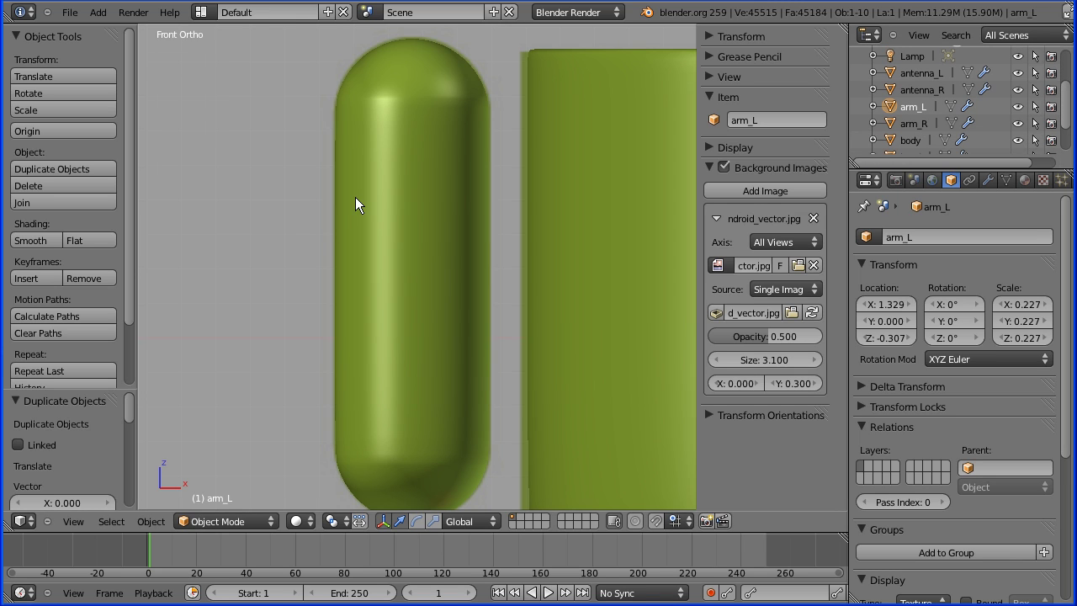
scroll(355, 199, "down", 3)
middle_click_drag(332, 98, 445, 160)
scroll(445, 160, "down", 2)
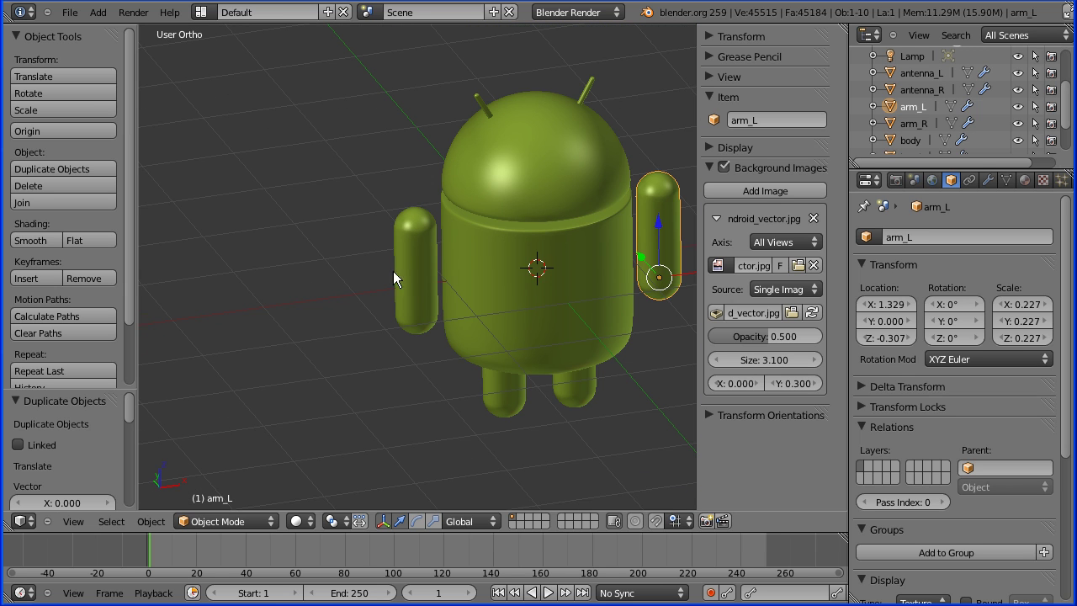
middle_click_drag(300, 173, 373, 217)
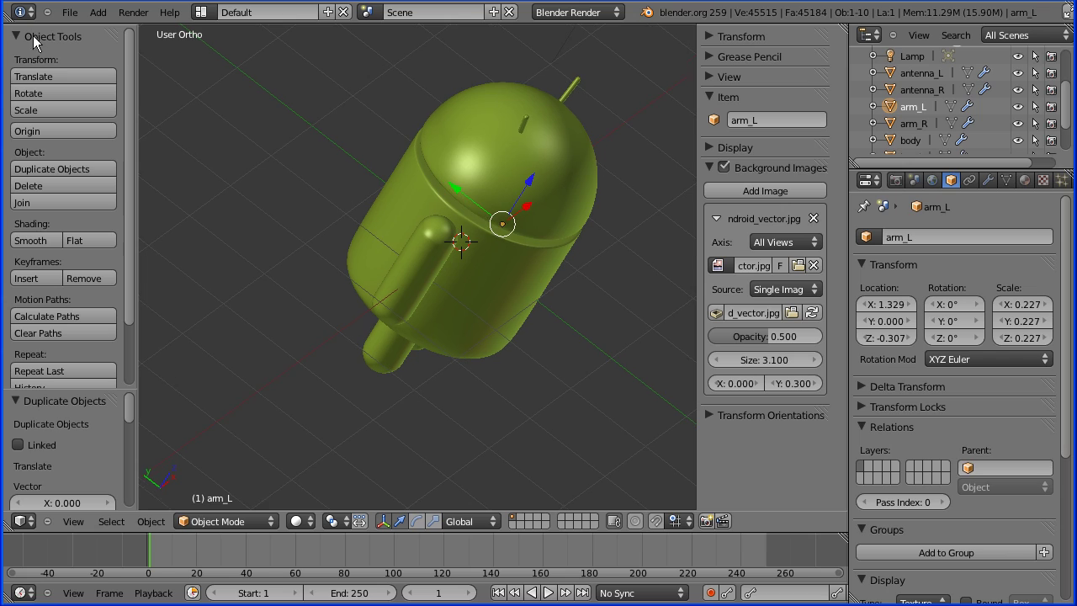